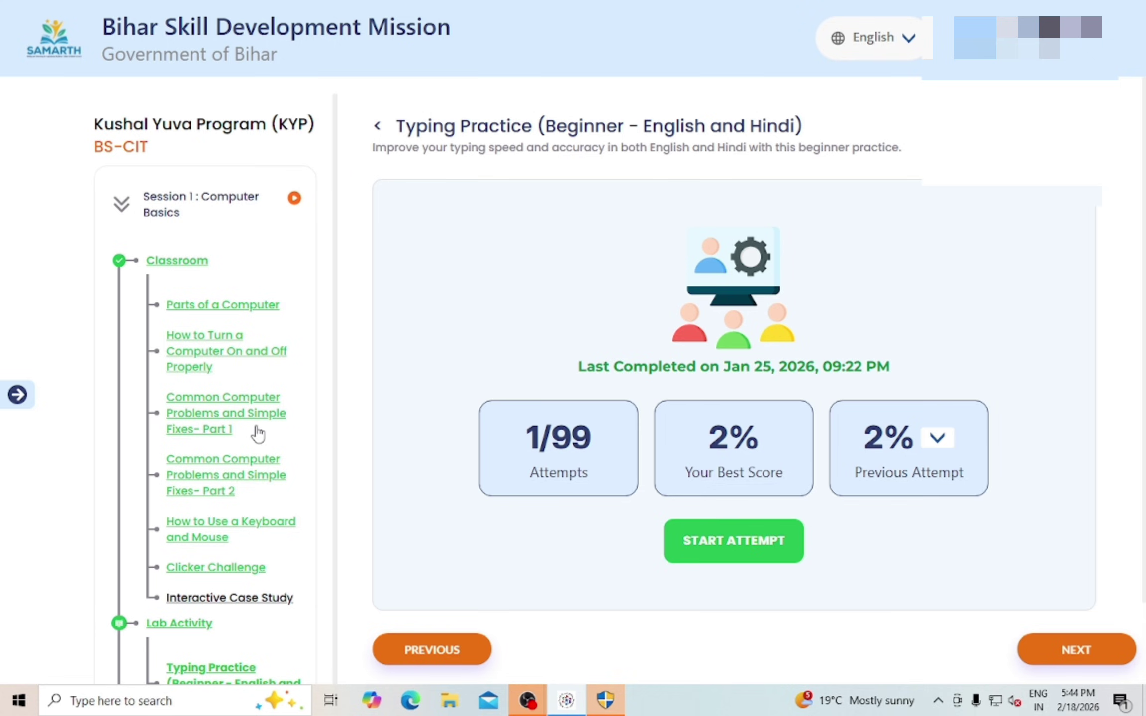
Start a new attempt of Typing Practice (Beginner - English and Hindi) and grant camera access for proctoring.
{"action": "scroll", "coordinate": [256, 435], "scroll_direction": "down", "scroll_amount": 5}
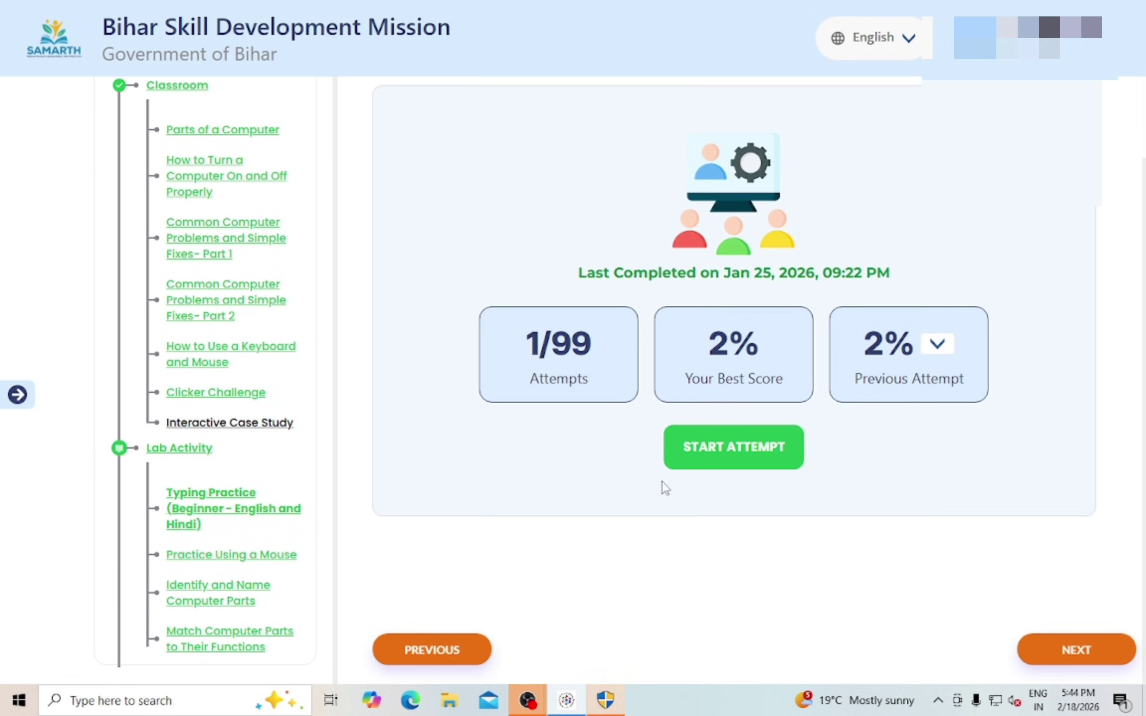
{"action": "scroll", "coordinate": [263, 244], "scroll_direction": "up", "scroll_amount": 1}
{"action": "scroll", "coordinate": [263, 243], "scroll_direction": "up", "scroll_amount": 5}
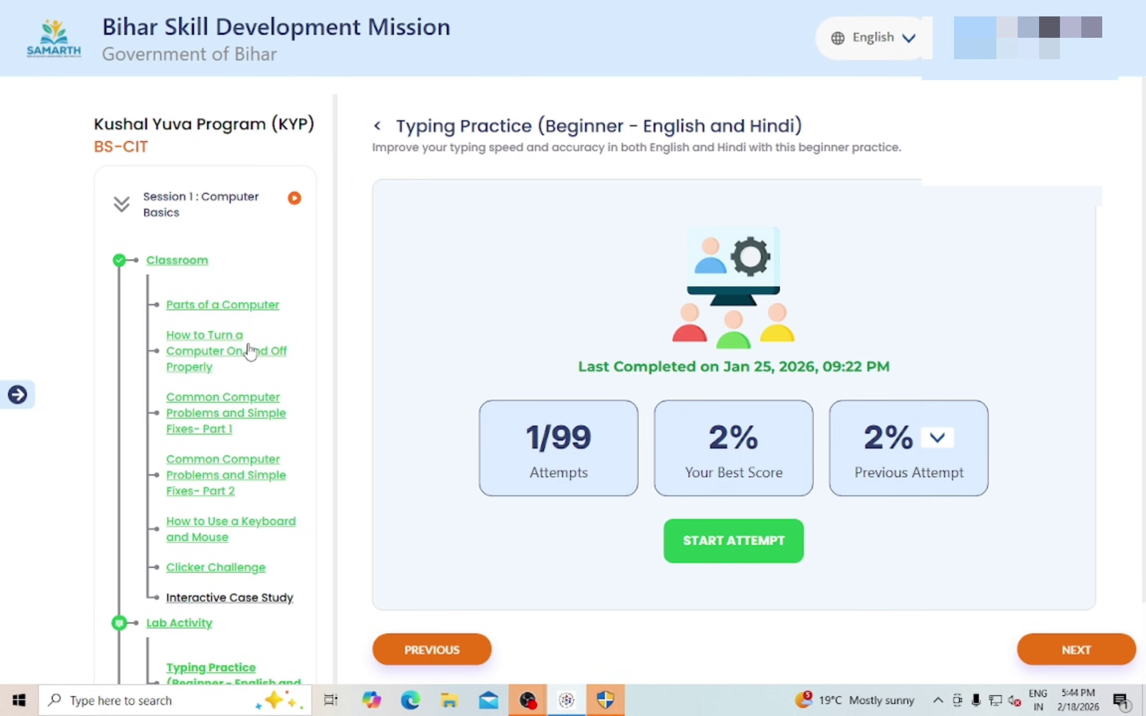
{"action": "scroll", "coordinate": [250, 352], "scroll_direction": "down", "scroll_amount": 2}
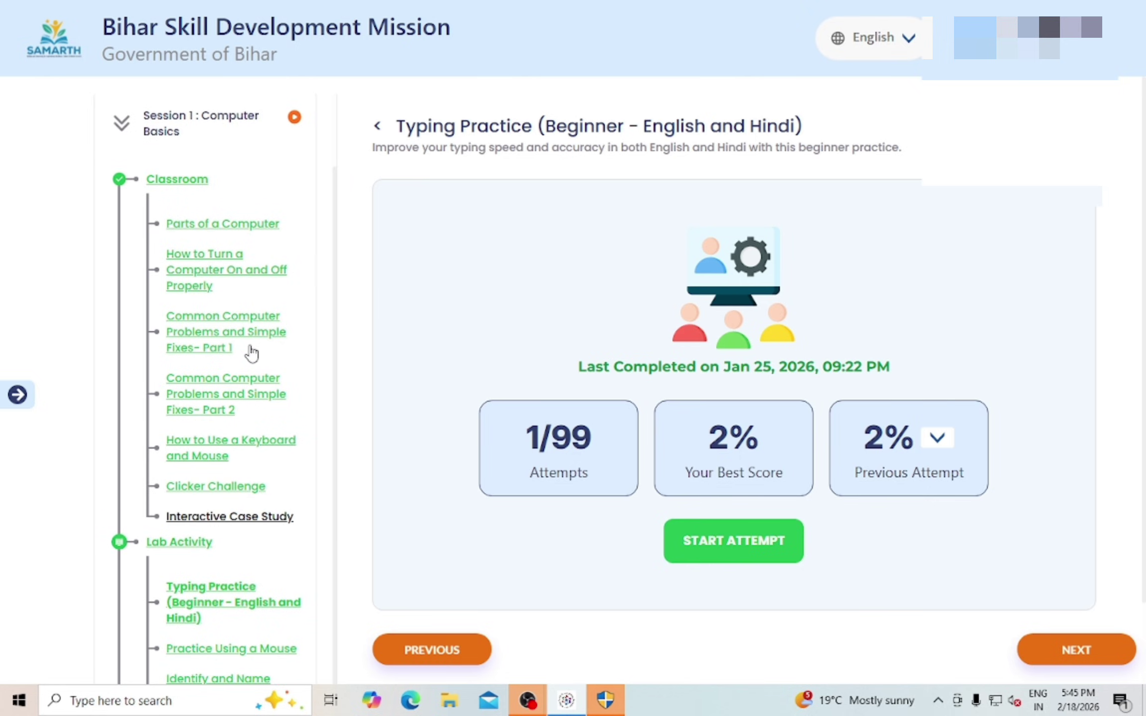
{"action": "scroll", "coordinate": [281, 644], "scroll_direction": "down", "scroll_amount": 3}
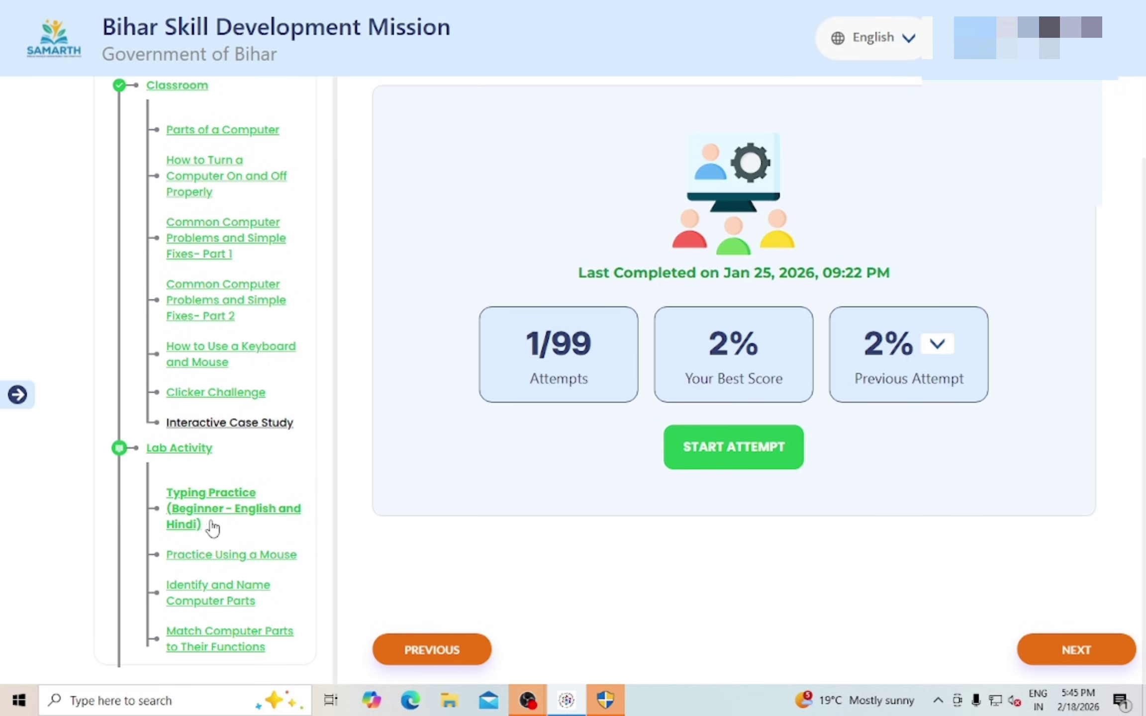
{"action": "left_click", "coordinate": [735, 447]}
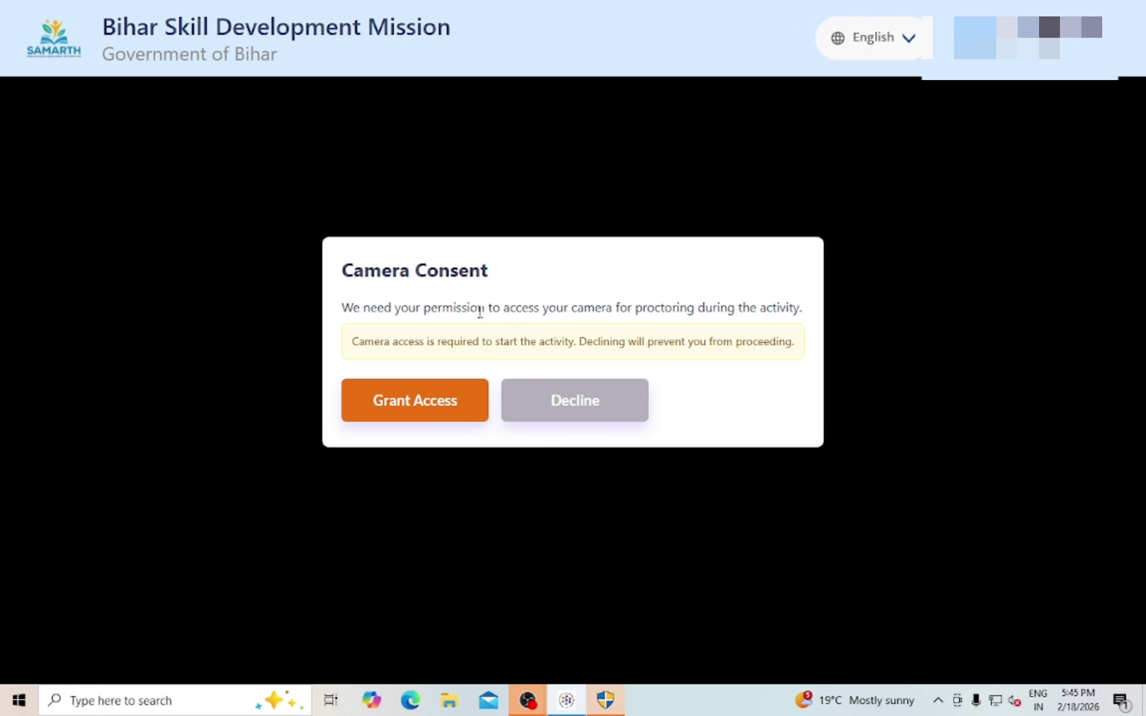
{"action": "left_click", "coordinate": [451, 407]}
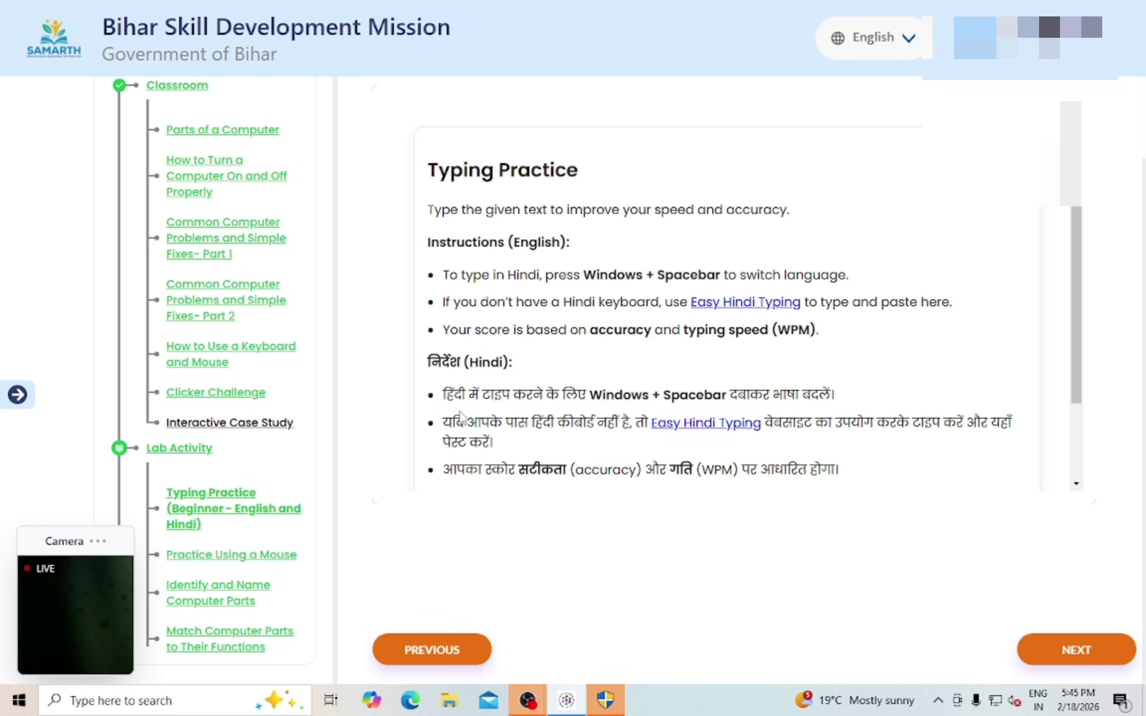
Move the floating camera preview away from the session outline and start the typing exercise.
{"action": "left_click_drag", "start_coordinate": [50, 541], "coordinate": [1028, 72]}
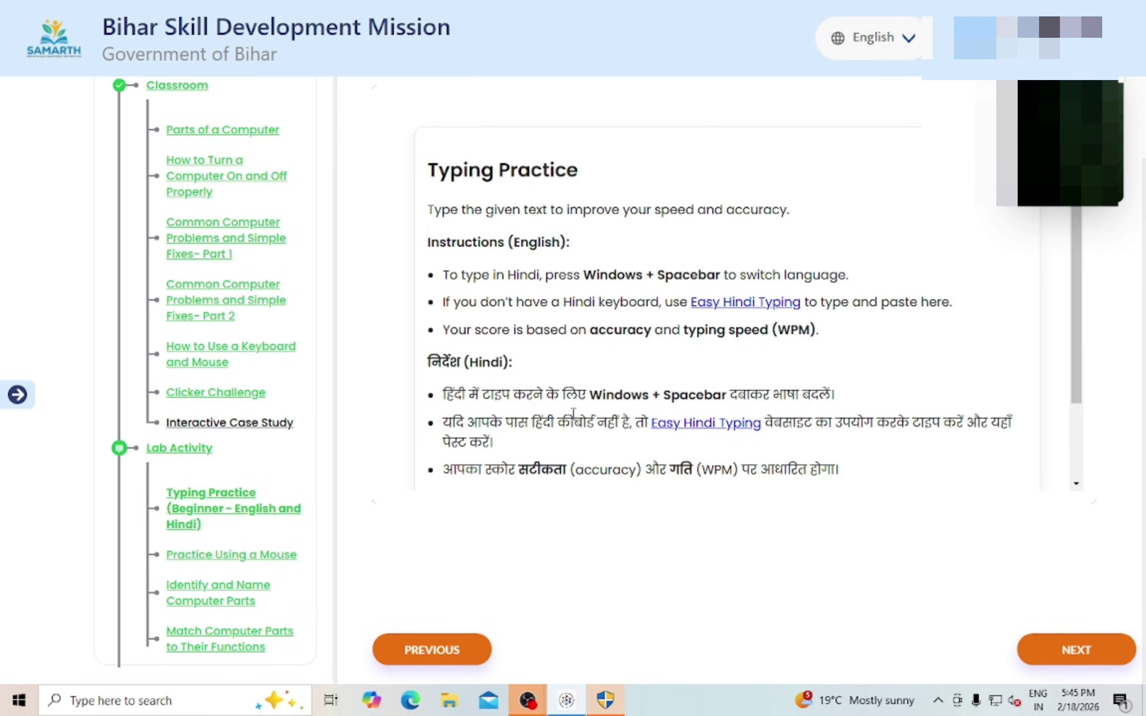
{"action": "scroll", "coordinate": [573, 414], "scroll_direction": "down", "scroll_amount": 2}
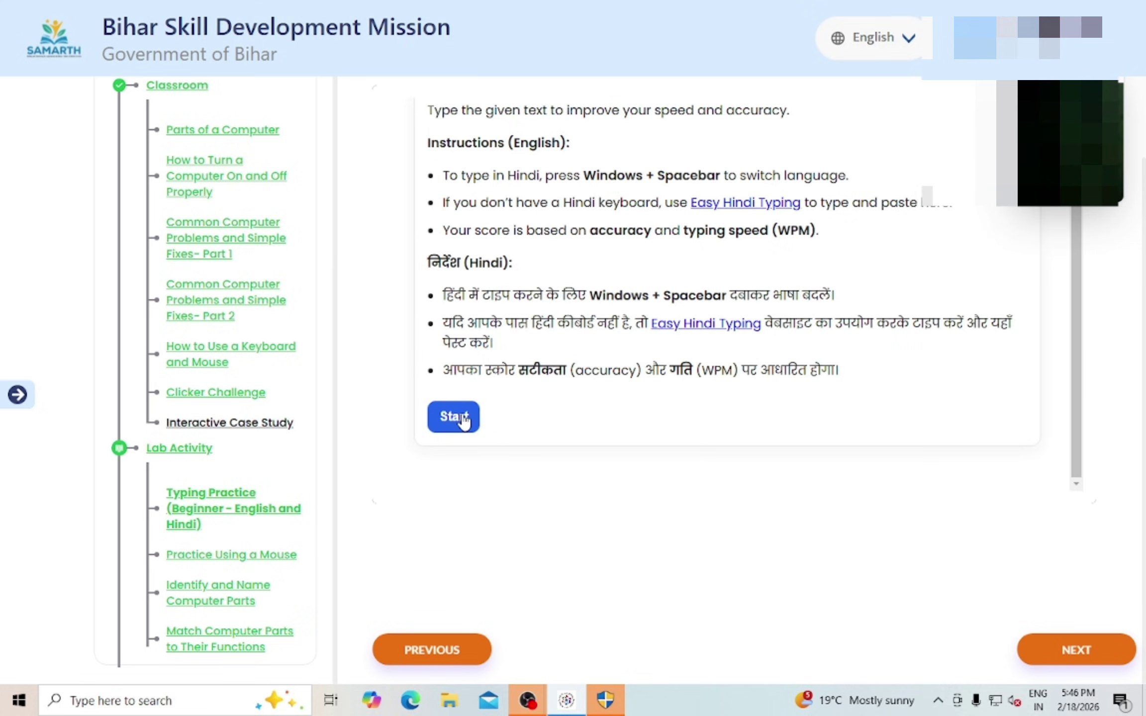
{"action": "left_click", "coordinate": [465, 421]}
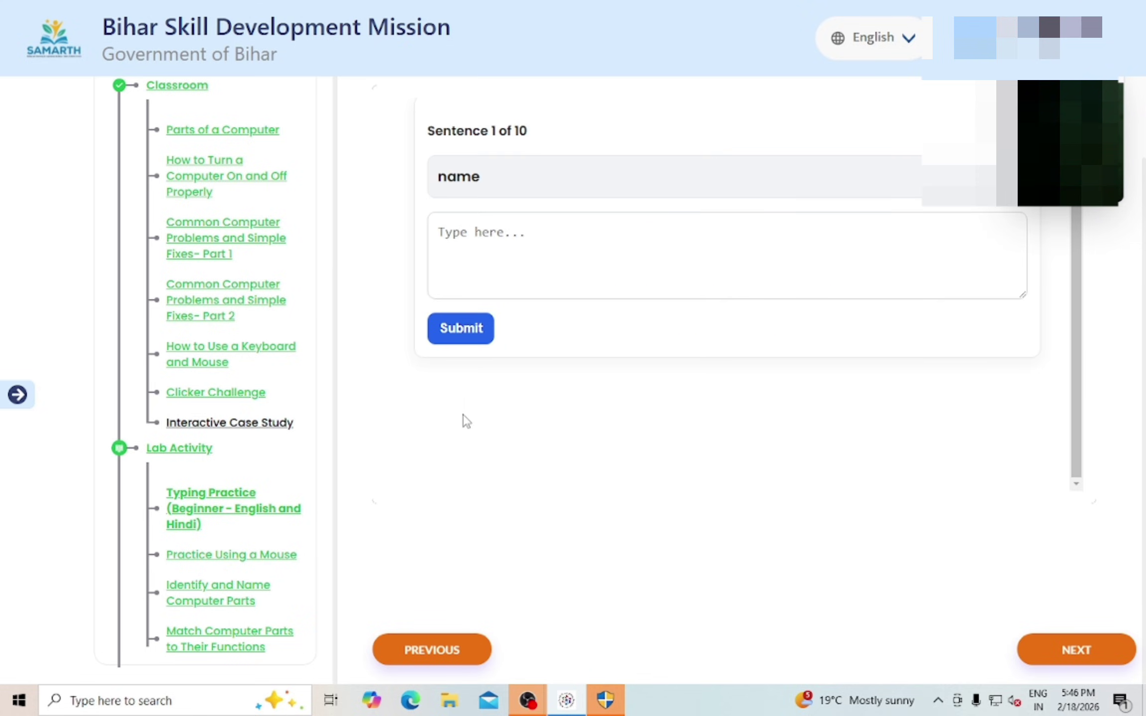
Submit "name" for sentence 1 and "mouse" for sentence 2 of the typing exercise.
{"action": "left_click", "coordinate": [473, 240]}
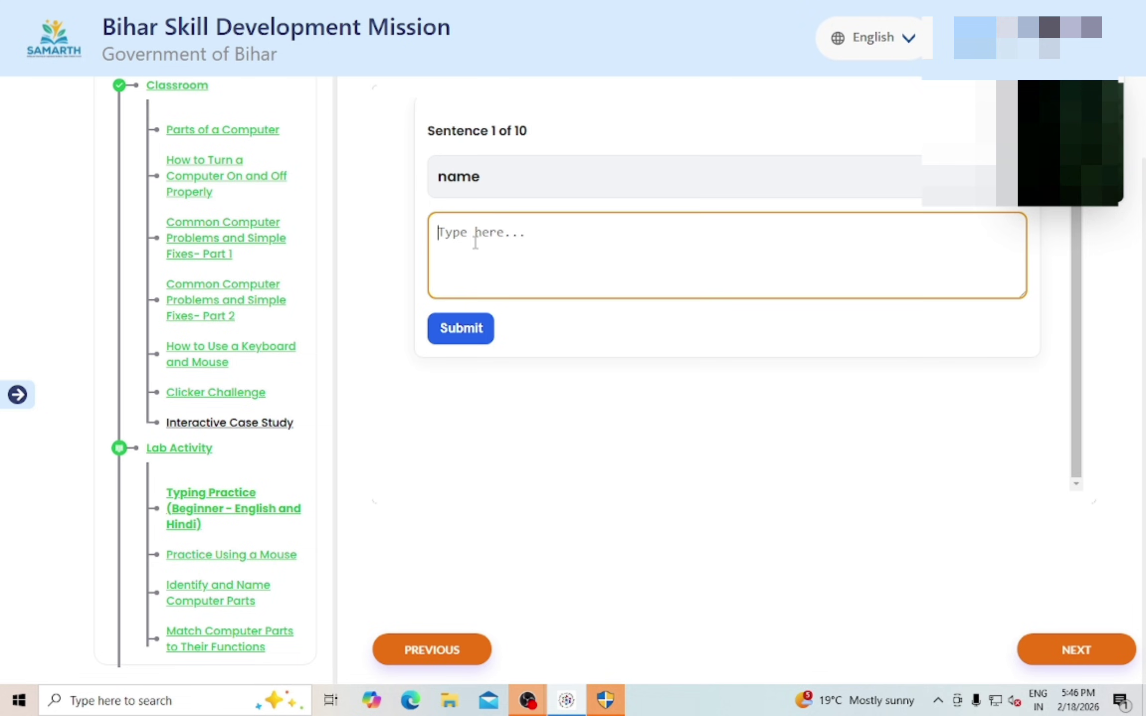
{"action": "type", "text": "name"}
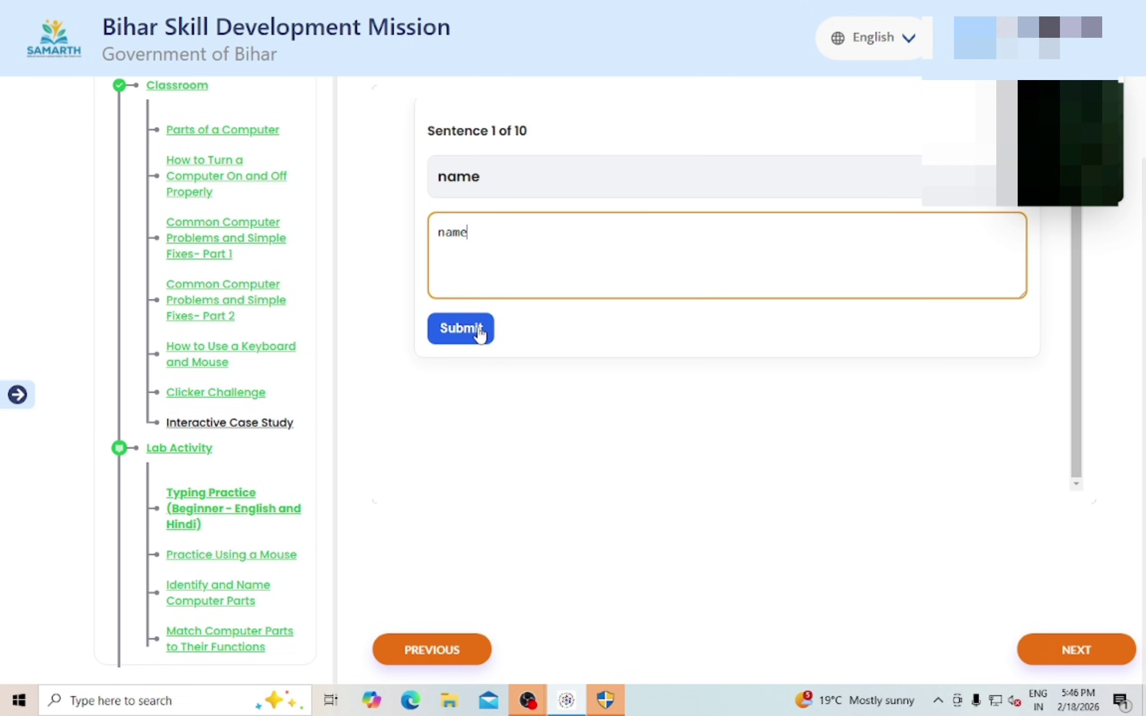
{"action": "left_click", "coordinate": [477, 330]}
{"action": "left_click", "coordinate": [472, 252]}
{"action": "type", "text": "m"}
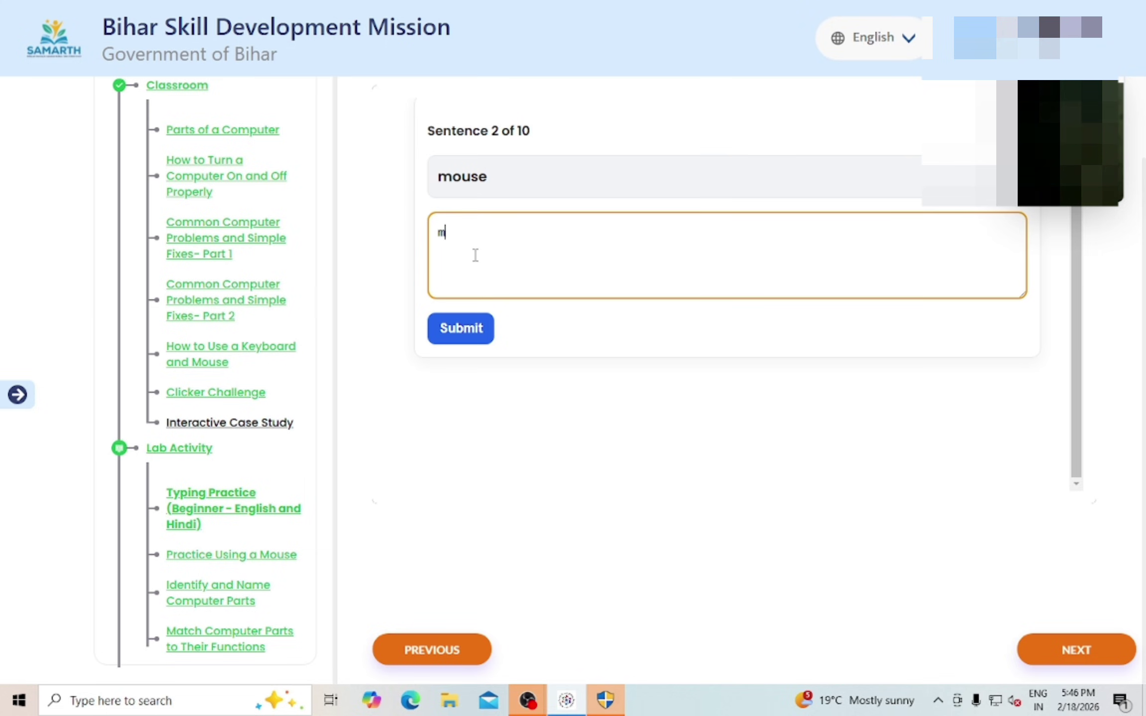
{"action": "type", "text": "ouse"}
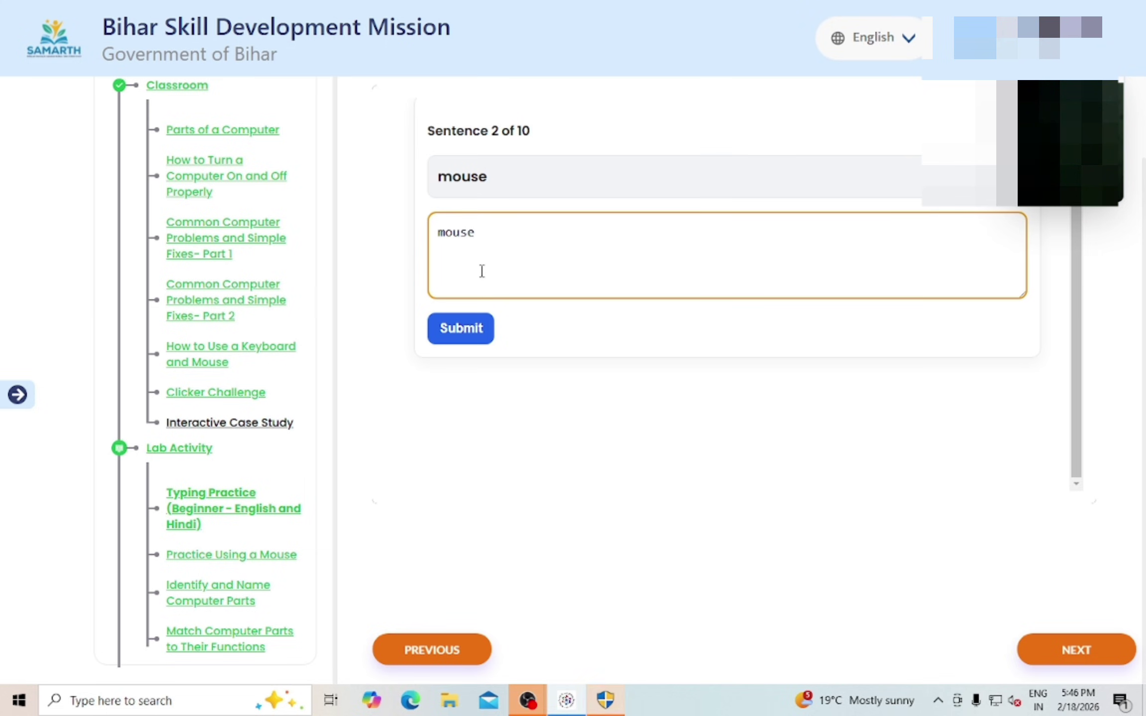
{"action": "left_click", "coordinate": [482, 330]}
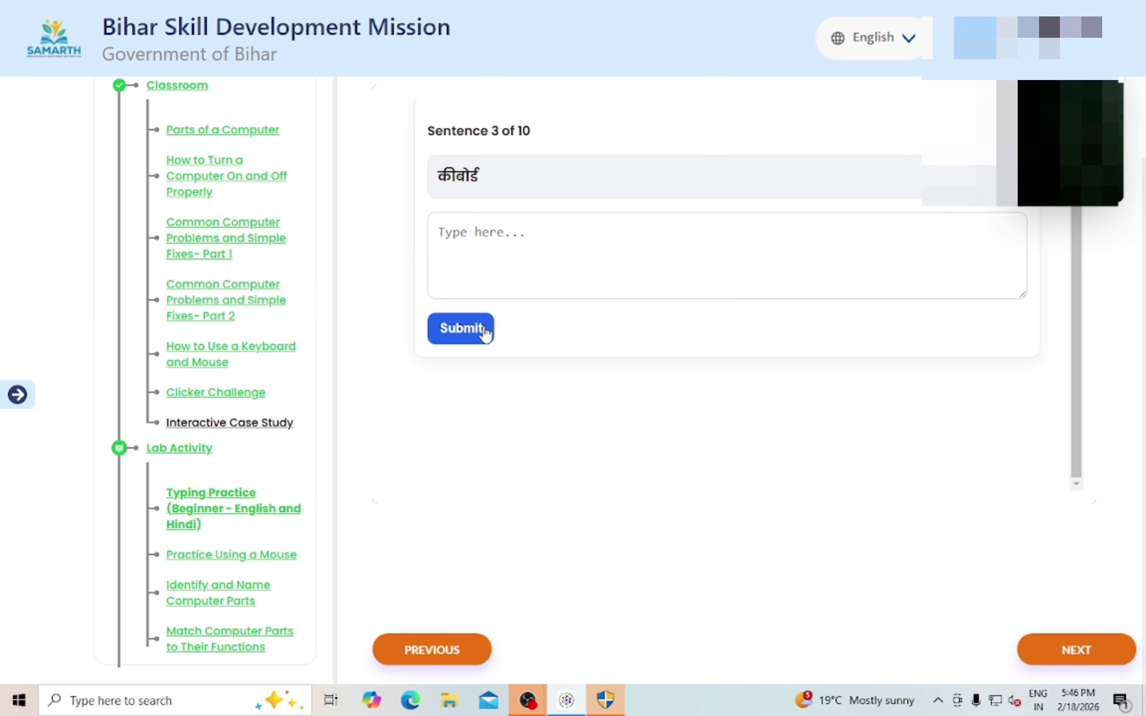
Submit "keyboard" for both the Hindi prompt कीबोर्ड in sentence 3 and the English prompt in sentence 4.
{"action": "left_click", "coordinate": [474, 251]}
{"action": "type", "text": "keyboard"}
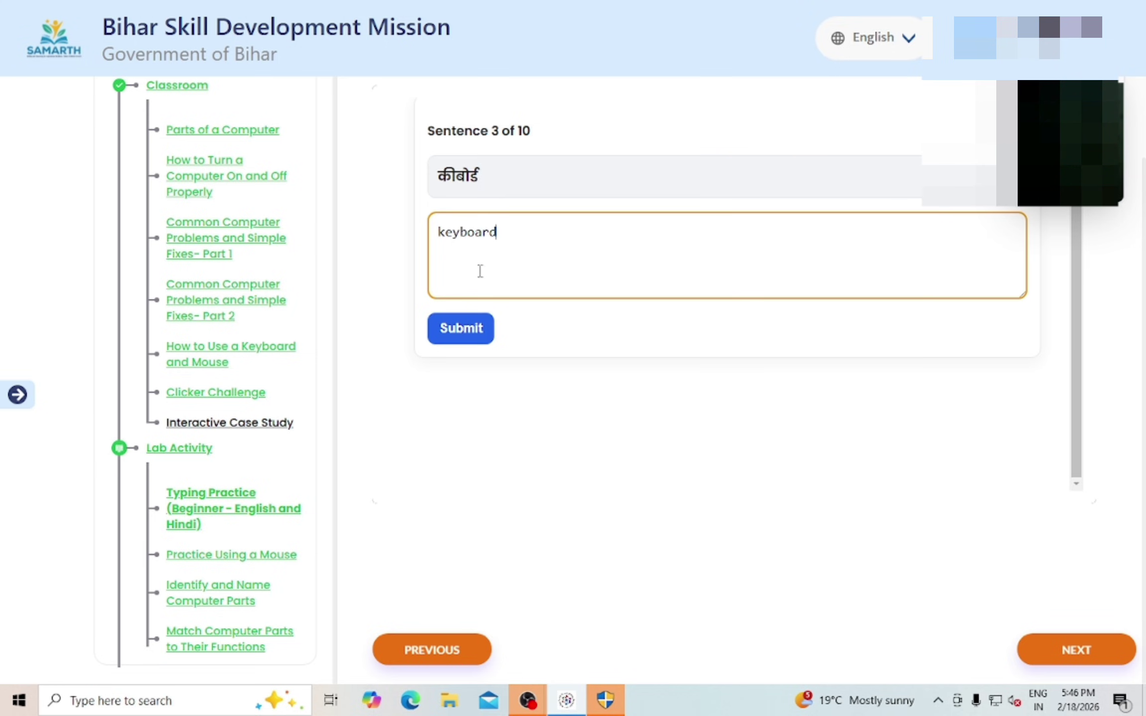
{"action": "left_click", "coordinate": [485, 330]}
{"action": "left_click", "coordinate": [473, 249]}
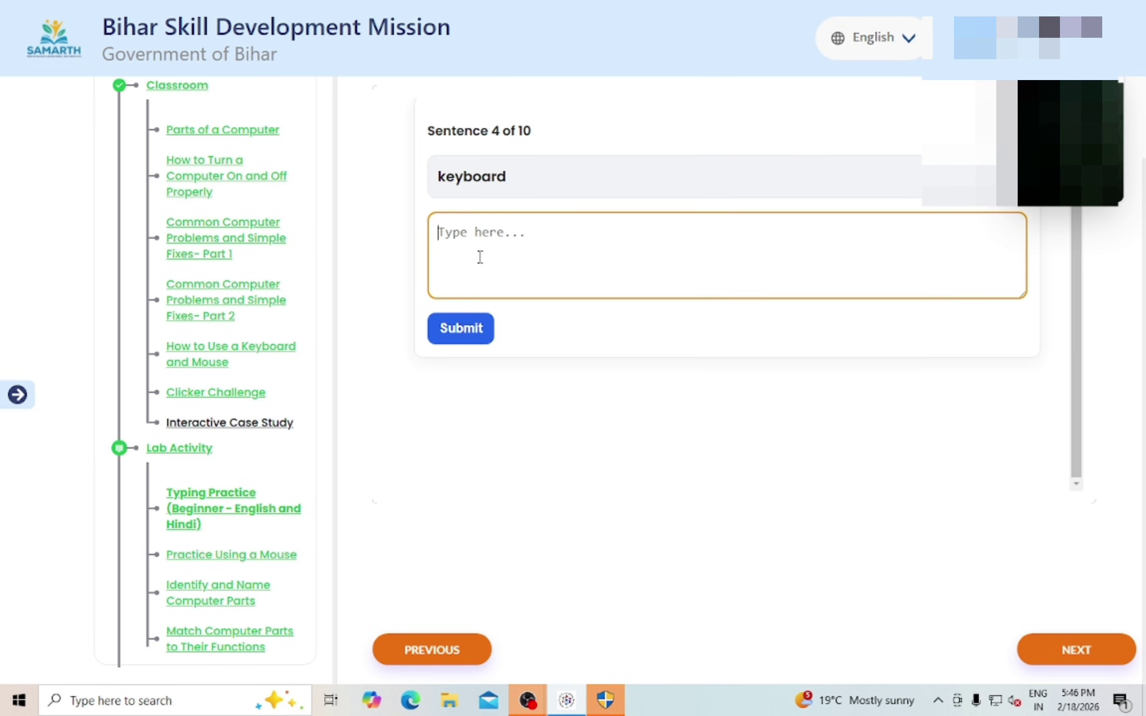
{"action": "type", "text": "keyboard"}
{"action": "left_click", "coordinate": [476, 335]}
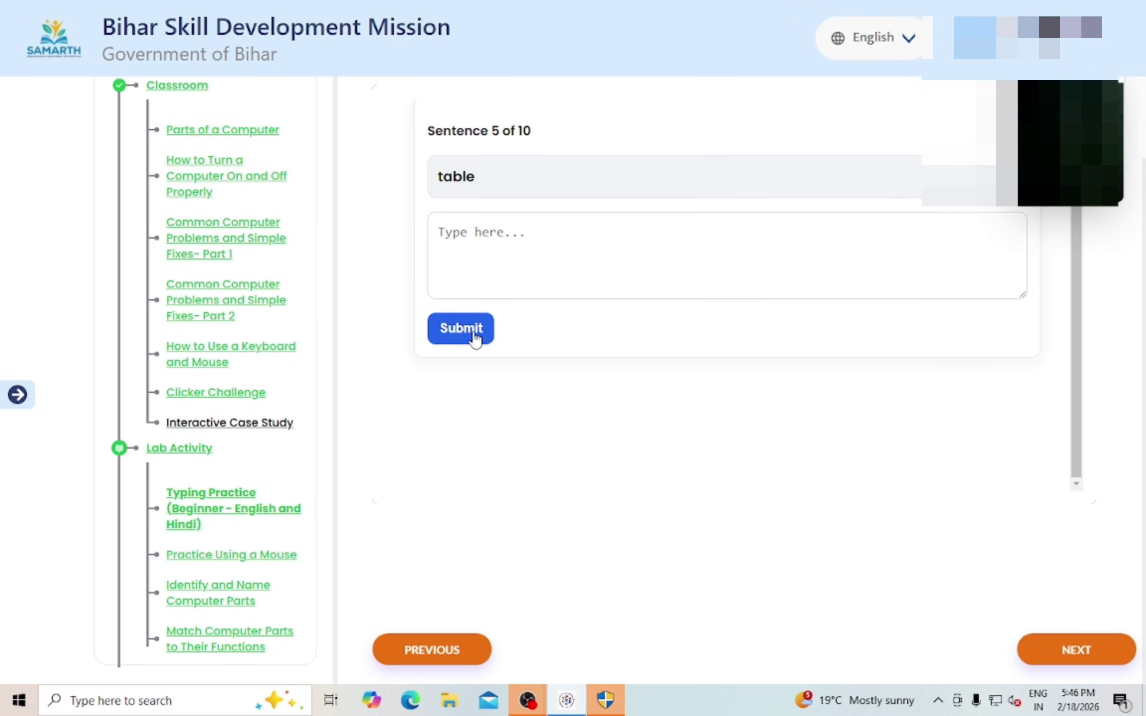
Submit "table" for sentence 5 and "kurci" for the Hindi prompt कुर्सी in sentence 6.
{"action": "left_click", "coordinate": [481, 266]}
{"action": "type", "text": "t"}
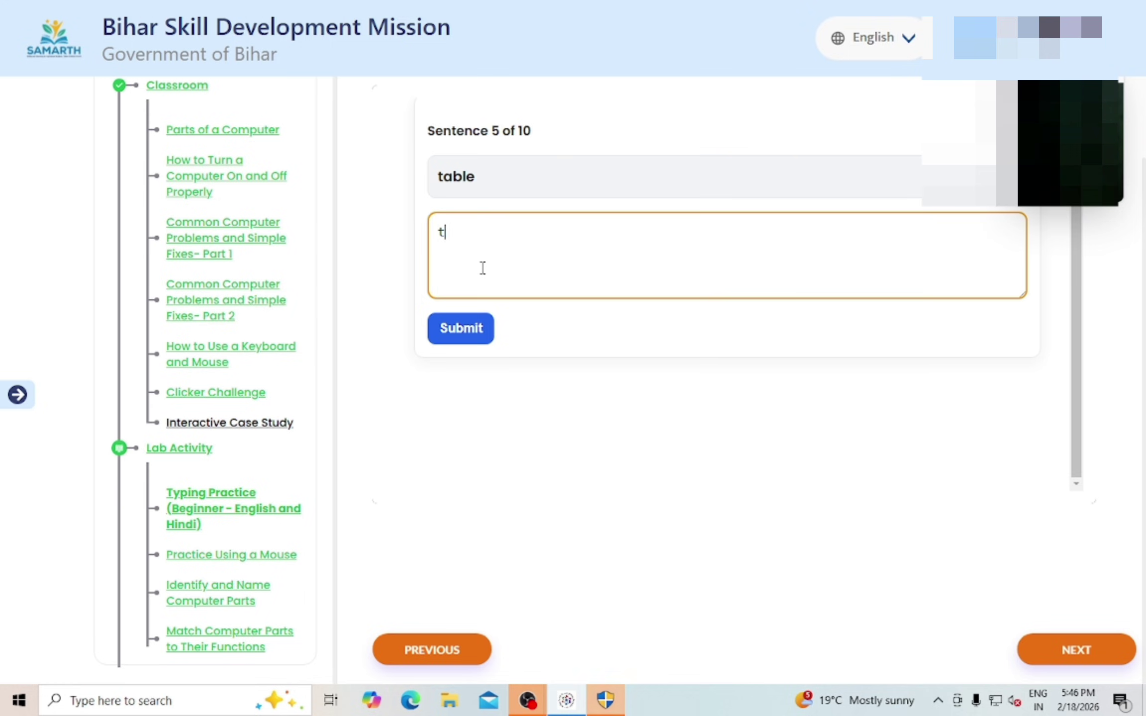
{"action": "type", "text": "able"}
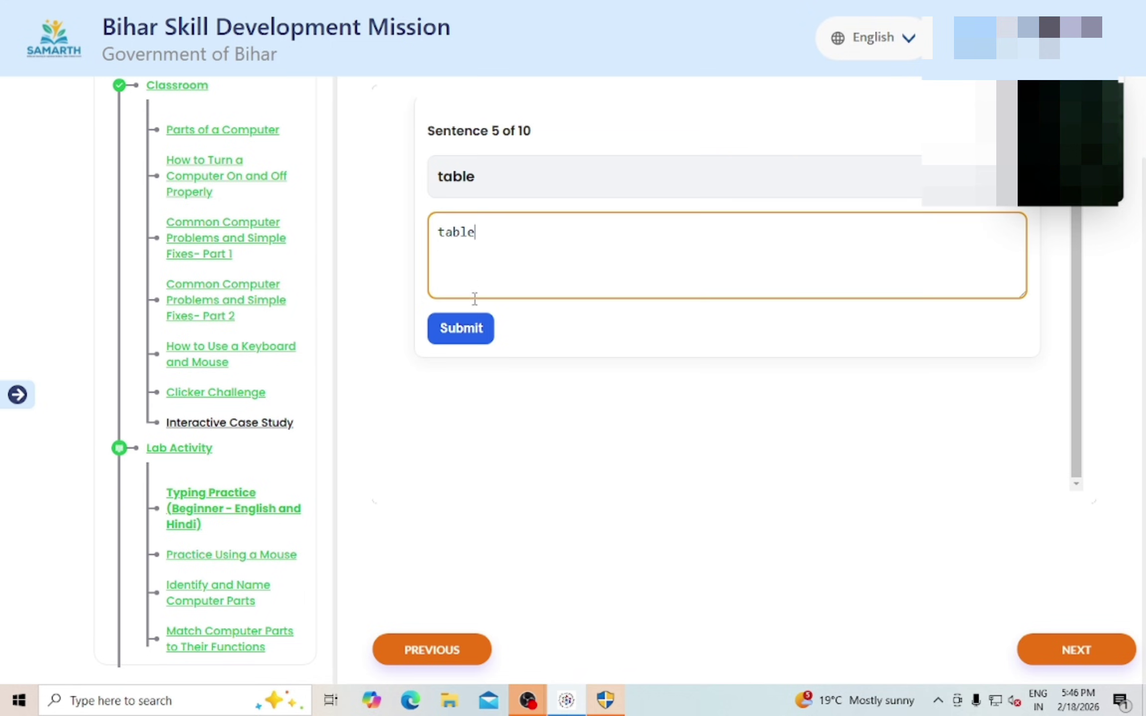
{"action": "left_click", "coordinate": [473, 328]}
{"action": "left_click", "coordinate": [474, 254]}
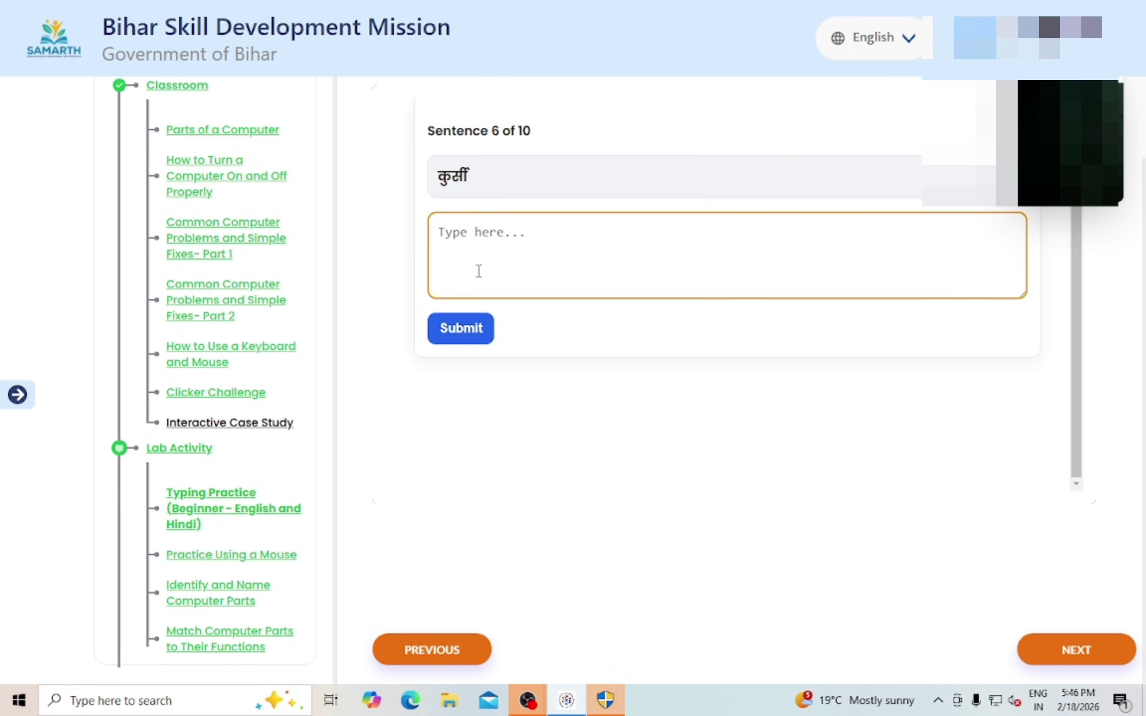
{"action": "type", "text": "kurci"}
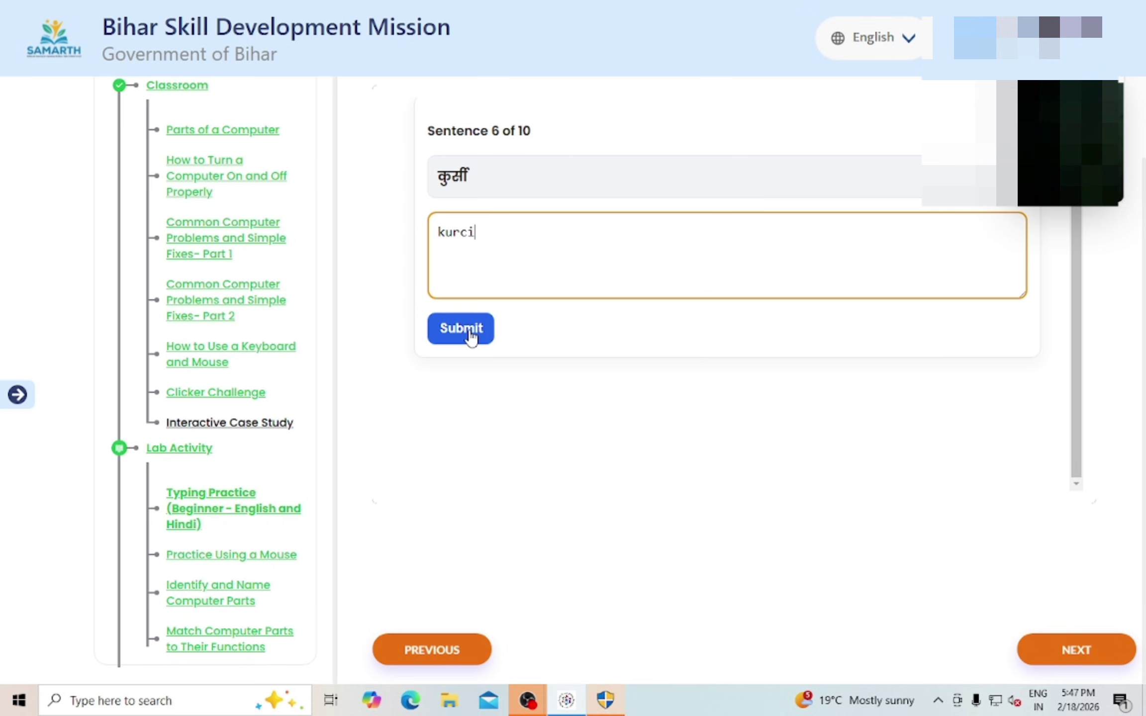
{"action": "left_click", "coordinate": [471, 334]}
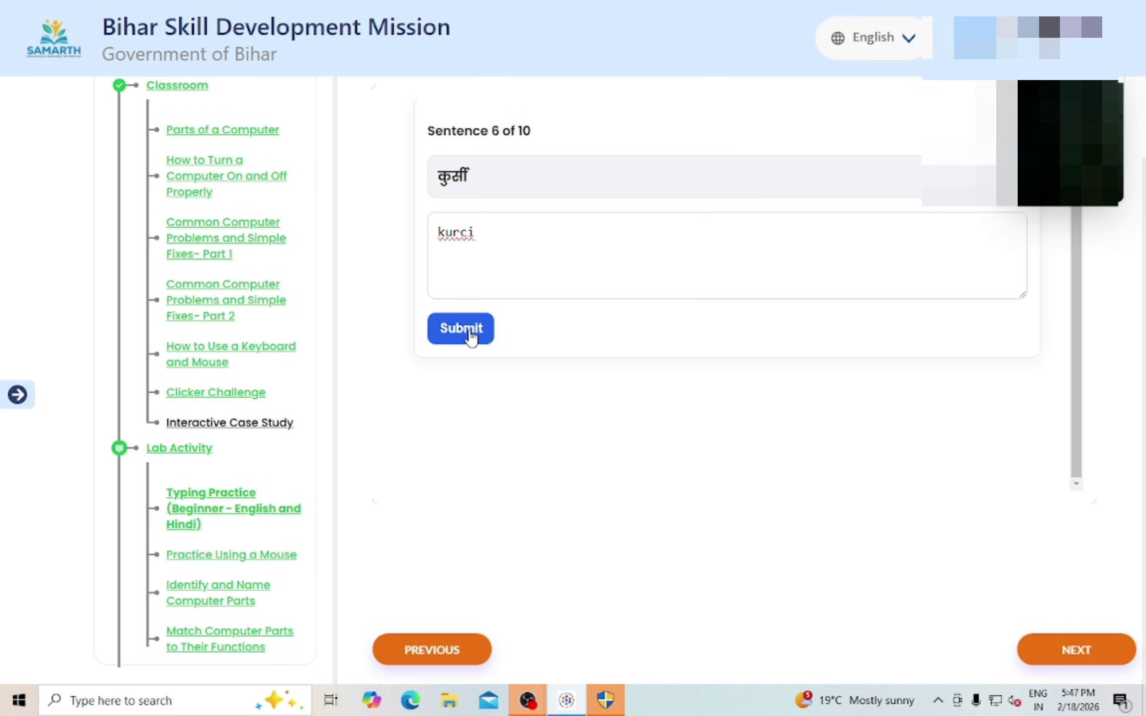
Submit "file" for sentence 7 and "school" for the Hindi prompt स्कूल in sentence 8.
{"action": "left_click", "coordinate": [462, 264]}
{"action": "type", "text": "file"}
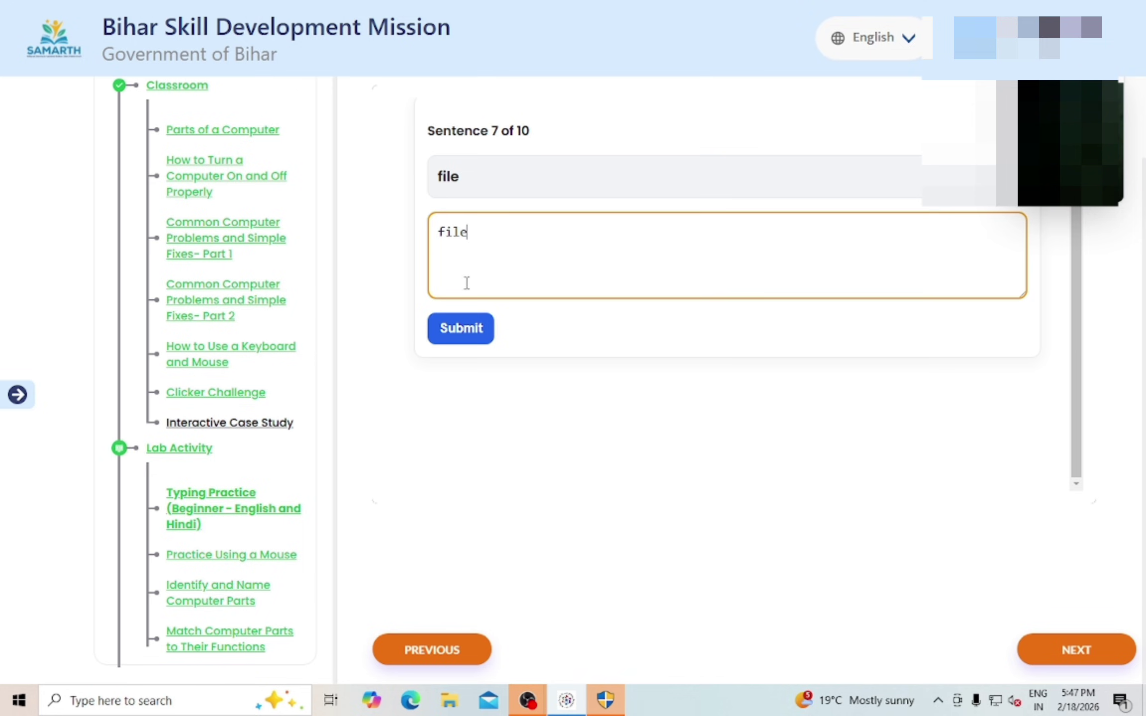
{"action": "left_click", "coordinate": [470, 334]}
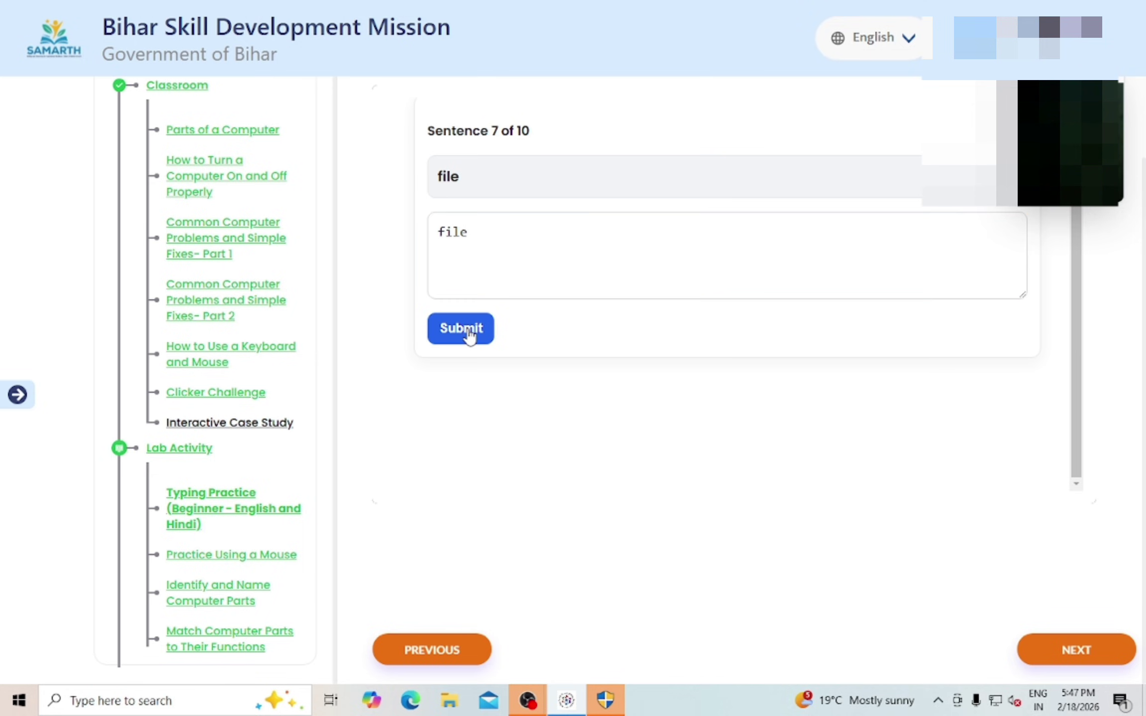
{"action": "left_click", "coordinate": [467, 259]}
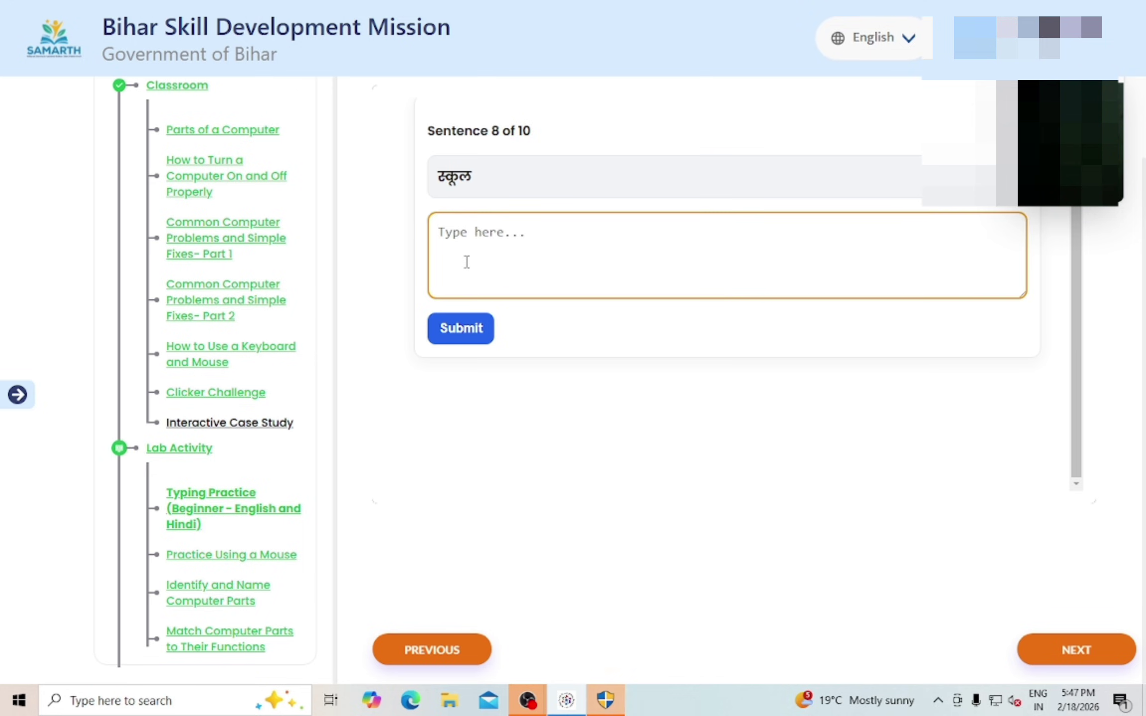
{"action": "type", "text": "sch"}
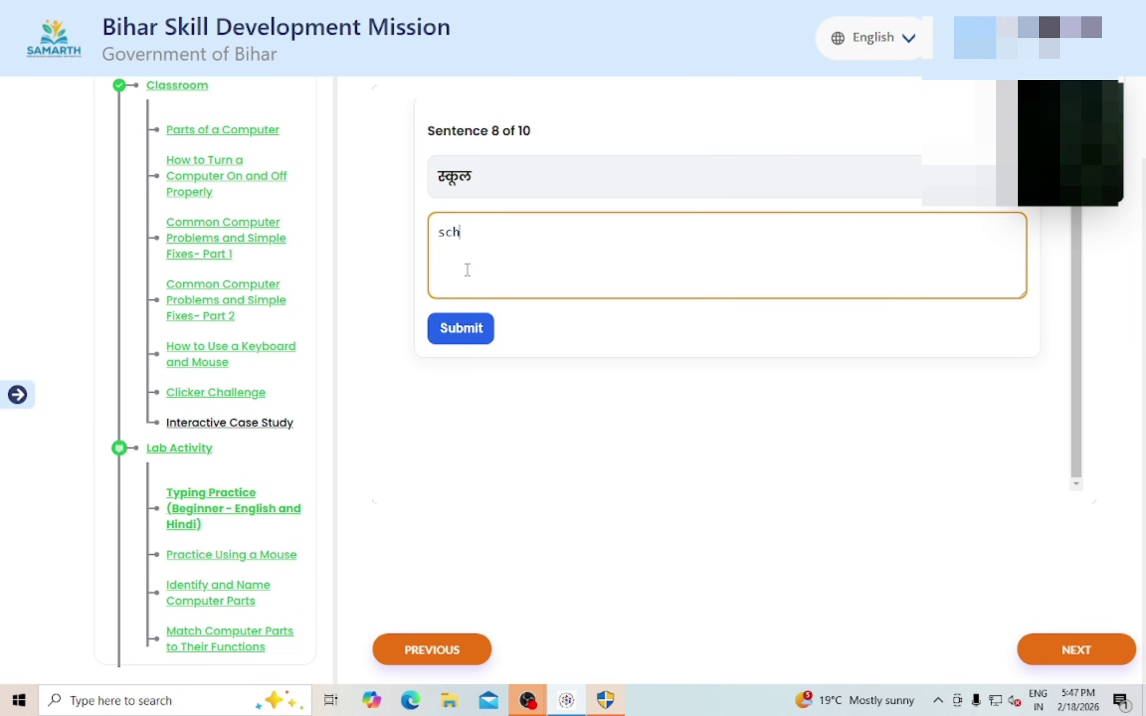
{"action": "type", "text": "ool"}
{"action": "left_click", "coordinate": [478, 329]}
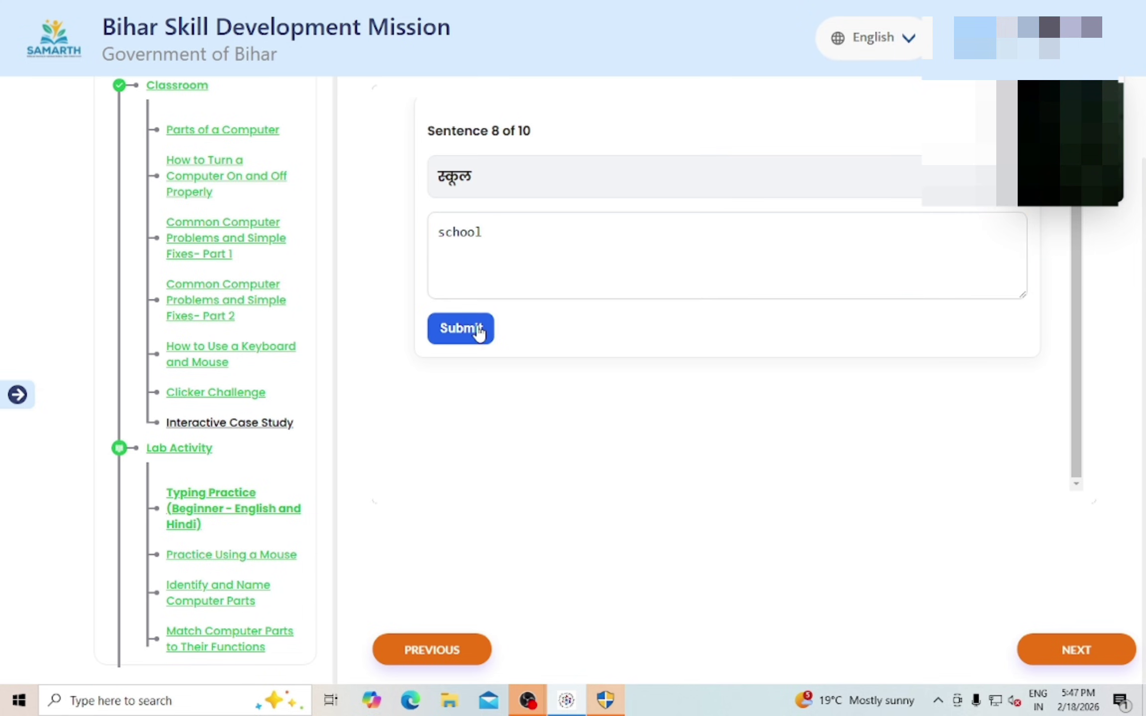
Submit "ccomputer" for sentence 9 and "ghar" for the Hindi prompt घर in sentence 10.
{"action": "left_click", "coordinate": [469, 244]}
{"action": "type", "text": "c"}
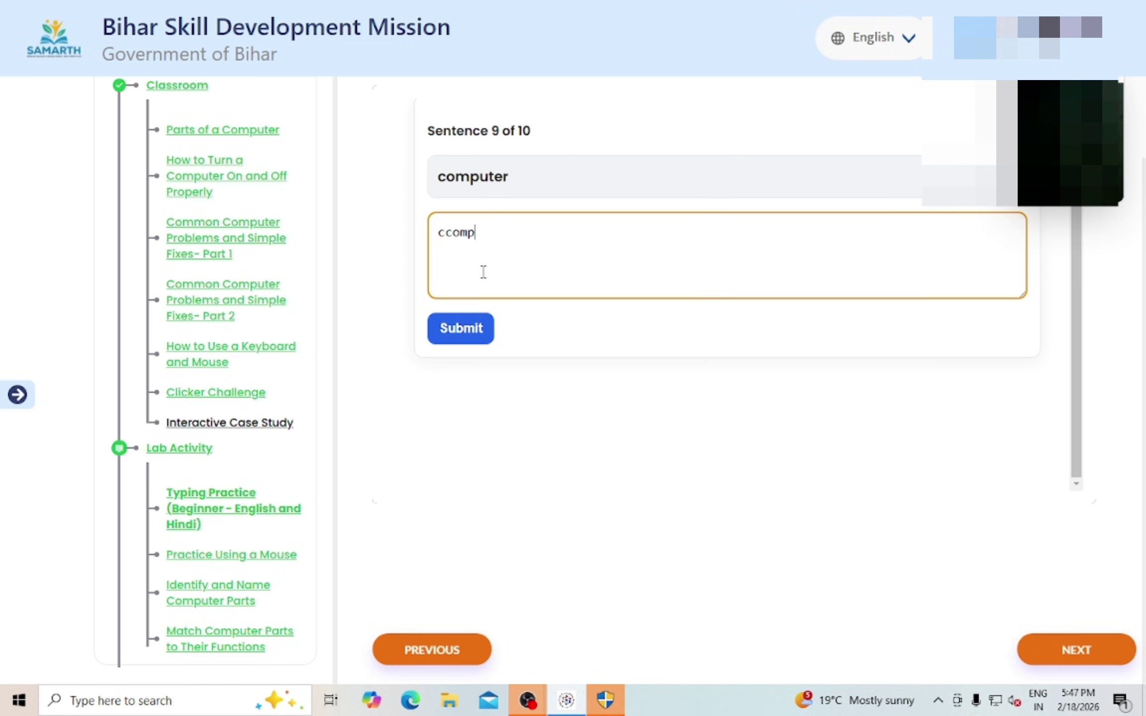
{"action": "type", "text": "computer"}
{"action": "left_click", "coordinate": [478, 330]}
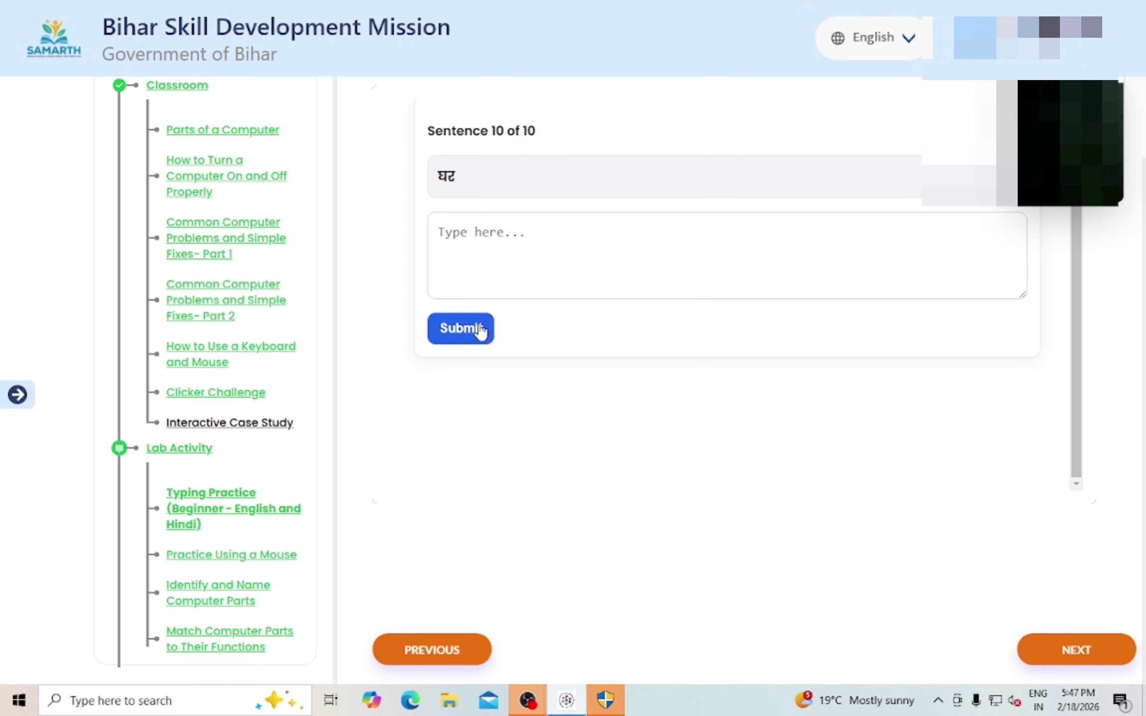
{"action": "left_click", "coordinate": [460, 243]}
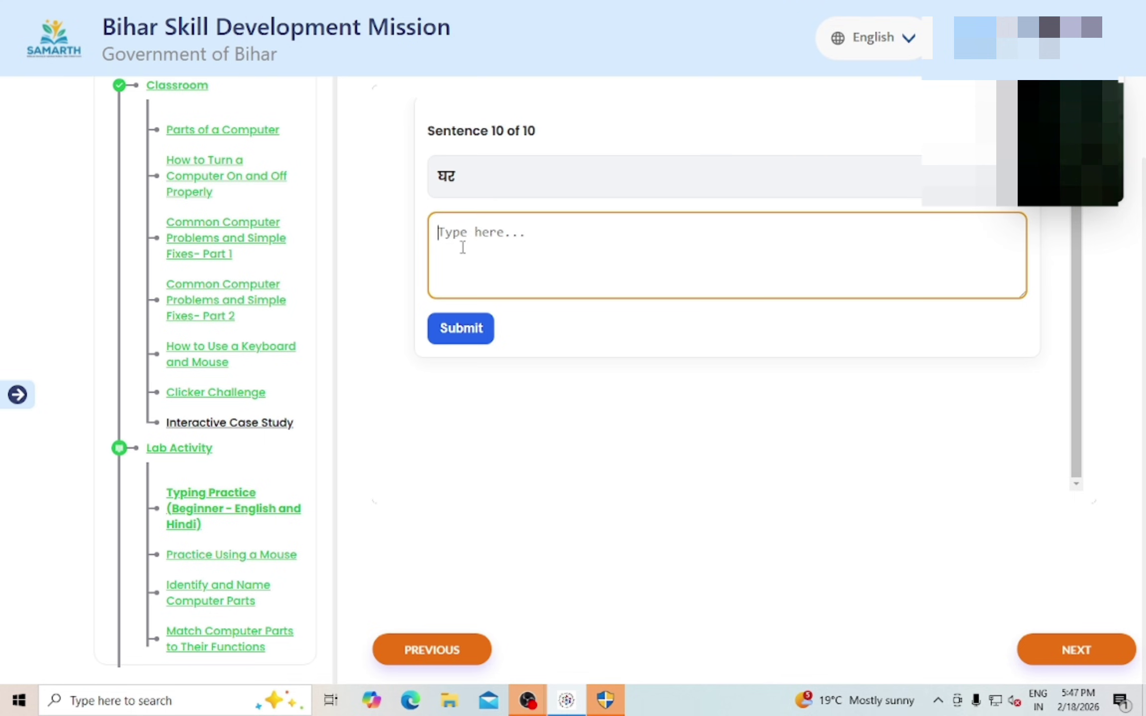
{"action": "type", "text": "ghar"}
{"action": "left_click", "coordinate": [482, 331]}
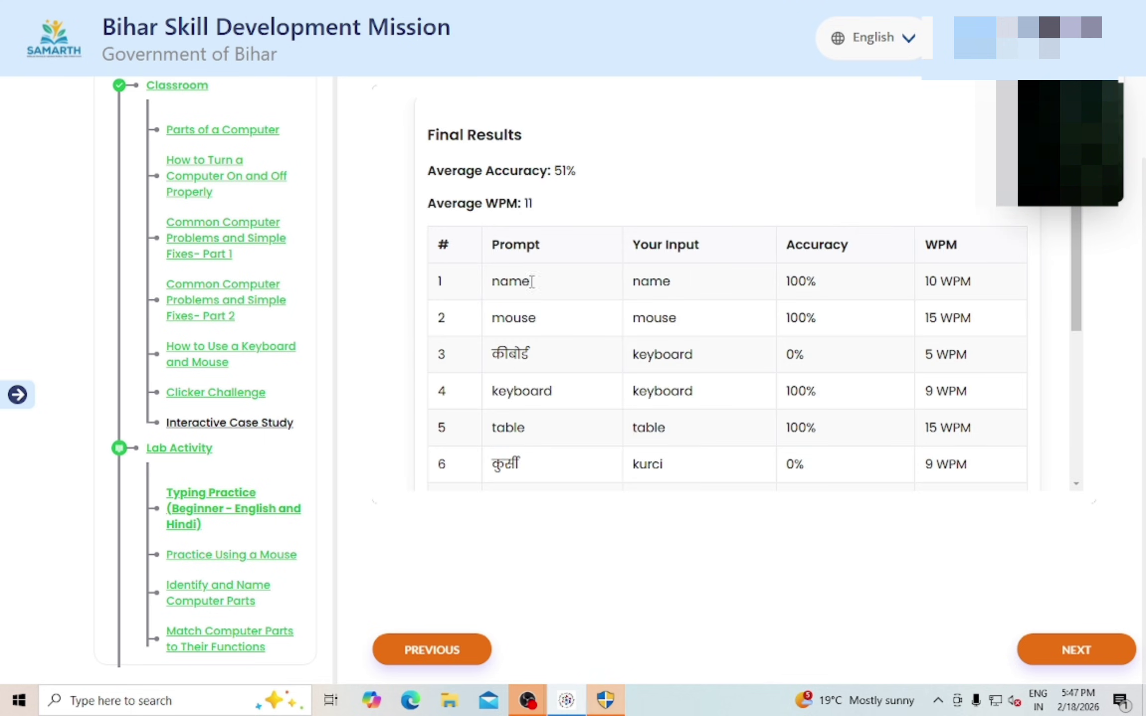
Review the accuracy and WPM of every prompt in the final results and complete the typing activity.
{"action": "scroll", "coordinate": [746, 274], "scroll_direction": "down", "scroll_amount": 5}
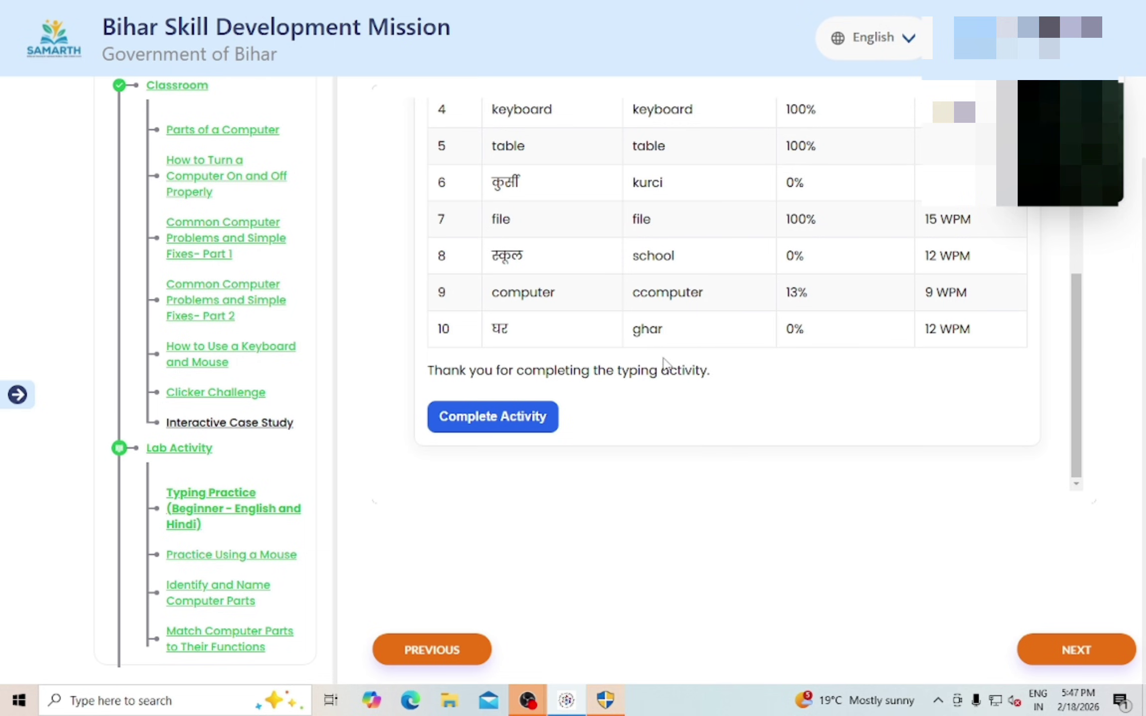
{"action": "scroll", "coordinate": [734, 223], "scroll_direction": "up", "scroll_amount": 6}
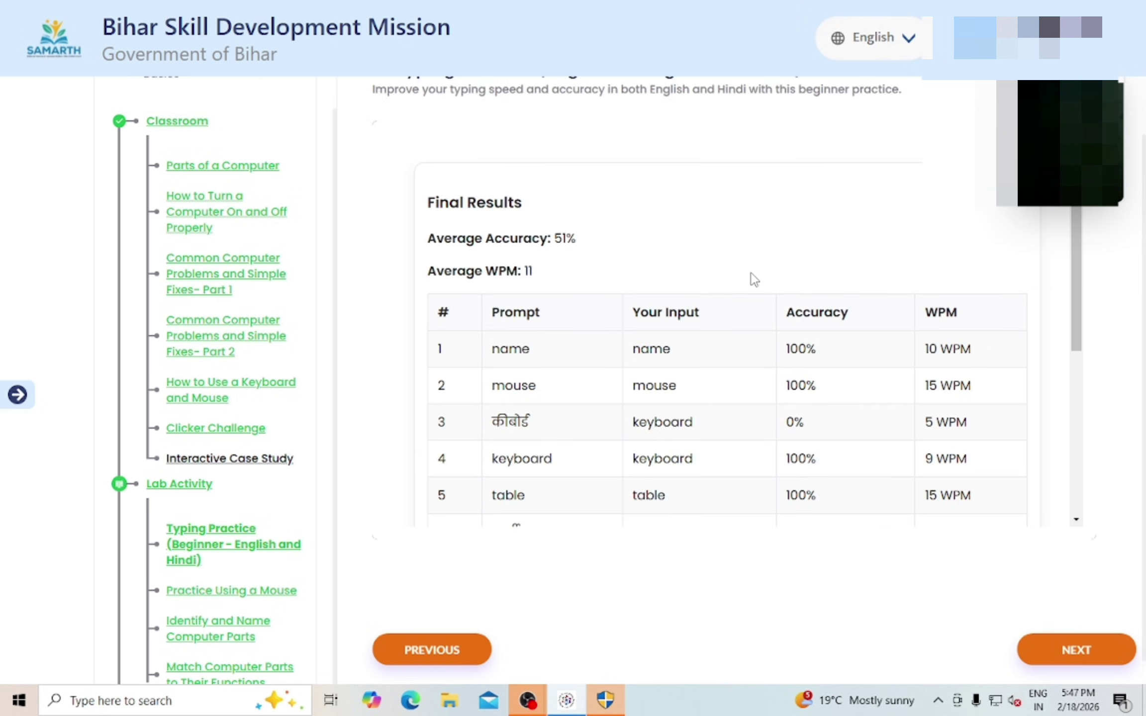
{"action": "scroll", "coordinate": [721, 338], "scroll_direction": "down", "scroll_amount": 8}
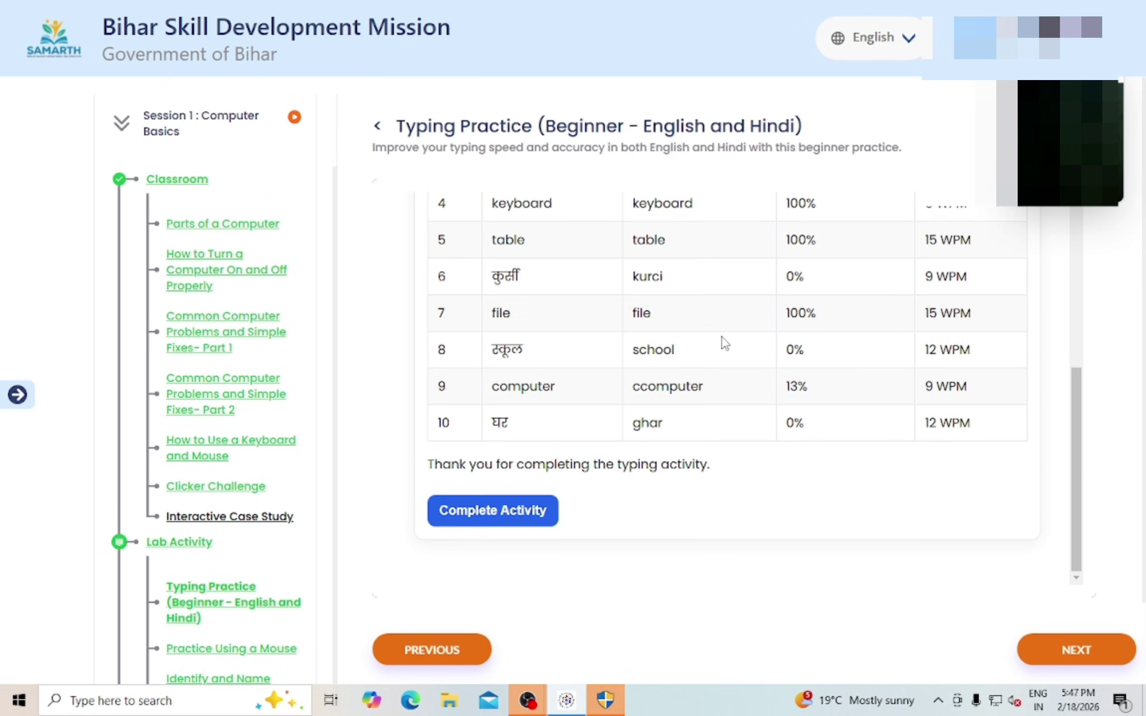
{"action": "left_click", "coordinate": [545, 432]}
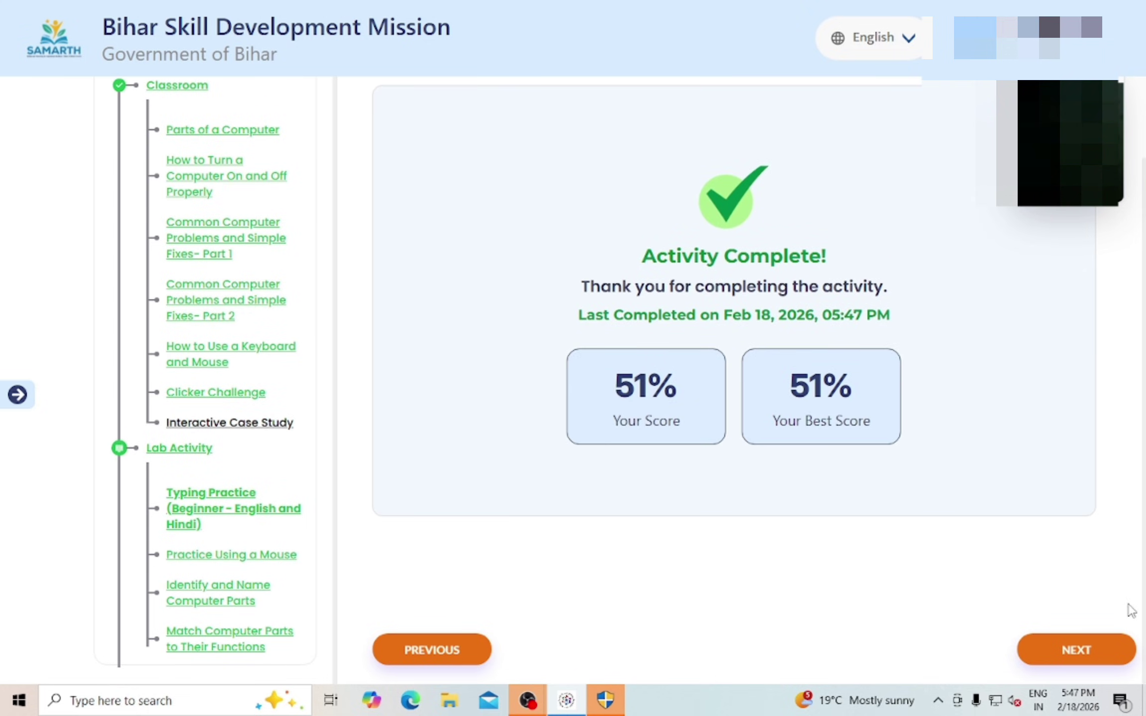
Go to the Practice Using a Mouse activity, begin a new attempt and accept its instructions.
{"action": "left_click", "coordinate": [1086, 651]}
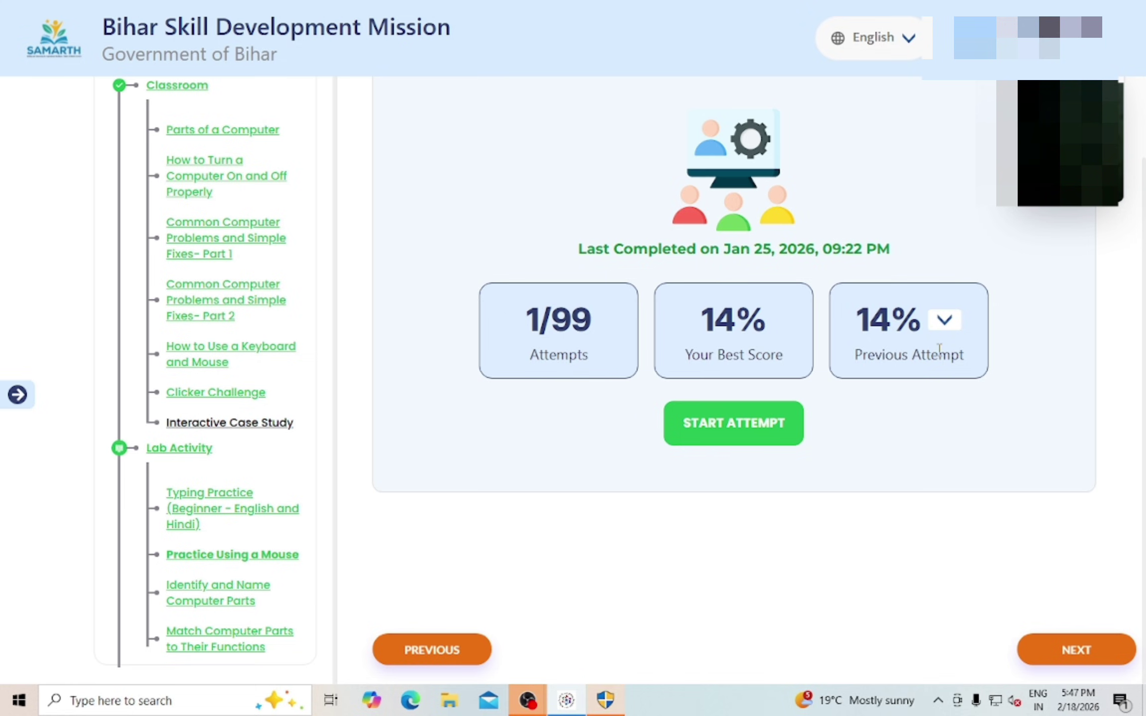
{"action": "left_click", "coordinate": [746, 423]}
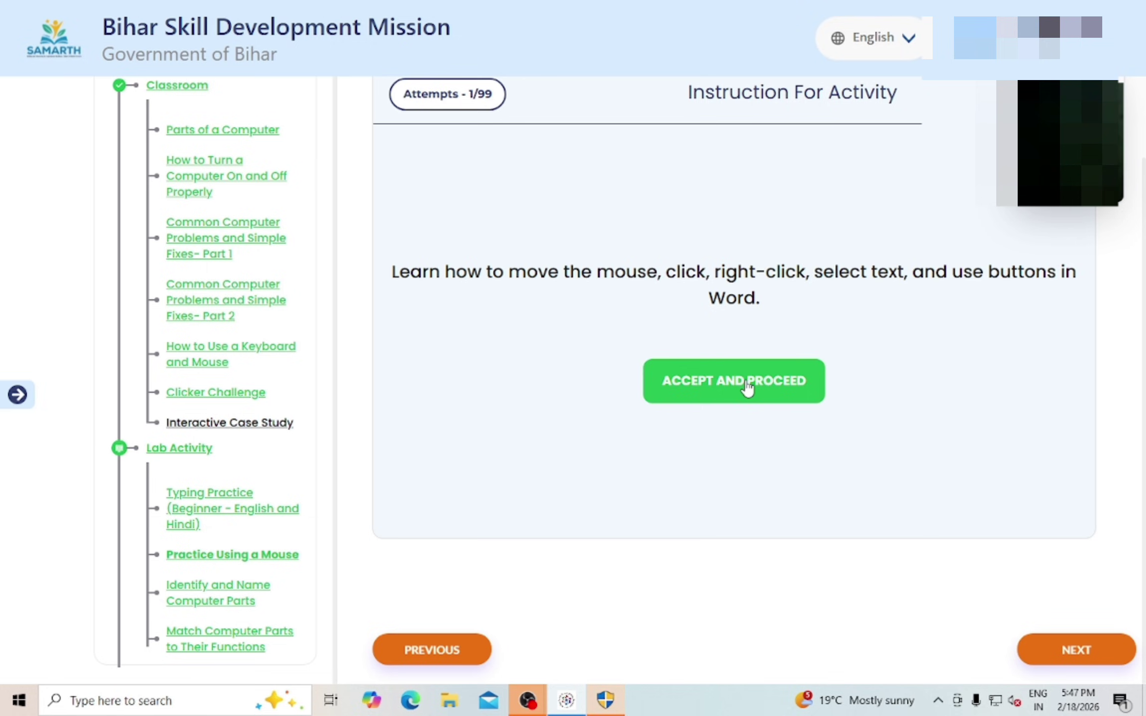
{"action": "left_click", "coordinate": [755, 389]}
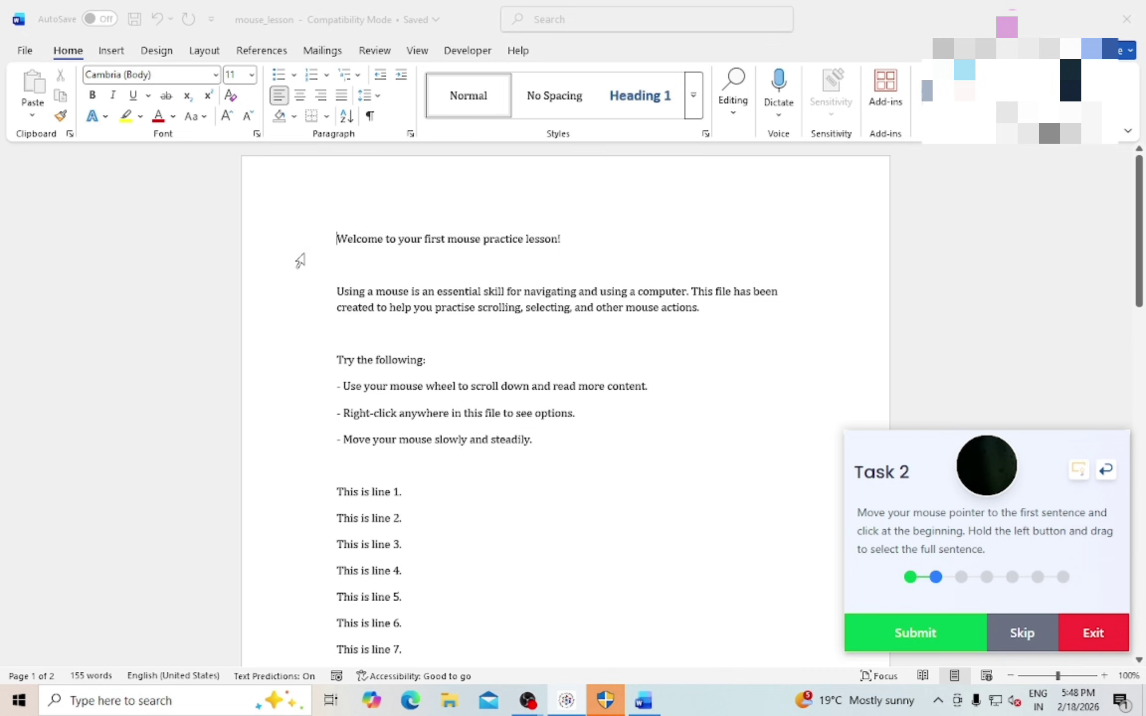
Select the lesson text from the first sentence onward and submit Task 2, and look up the selection's synonyms in the Thesaurus for Task 3.
{"action": "left_click_drag", "start_coordinate": [338, 238], "coordinate": [870, 641]}
{"action": "left_click", "coordinate": [921, 647]}
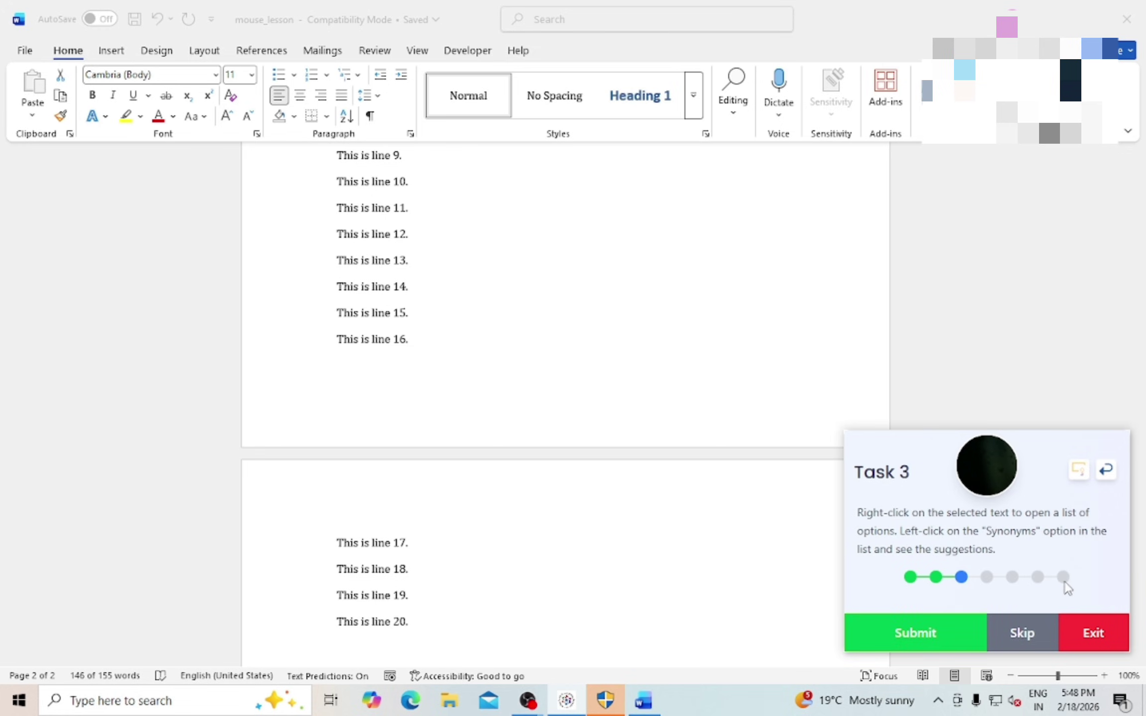
{"action": "scroll", "coordinate": [592, 405], "scroll_direction": "up", "scroll_amount": 10}
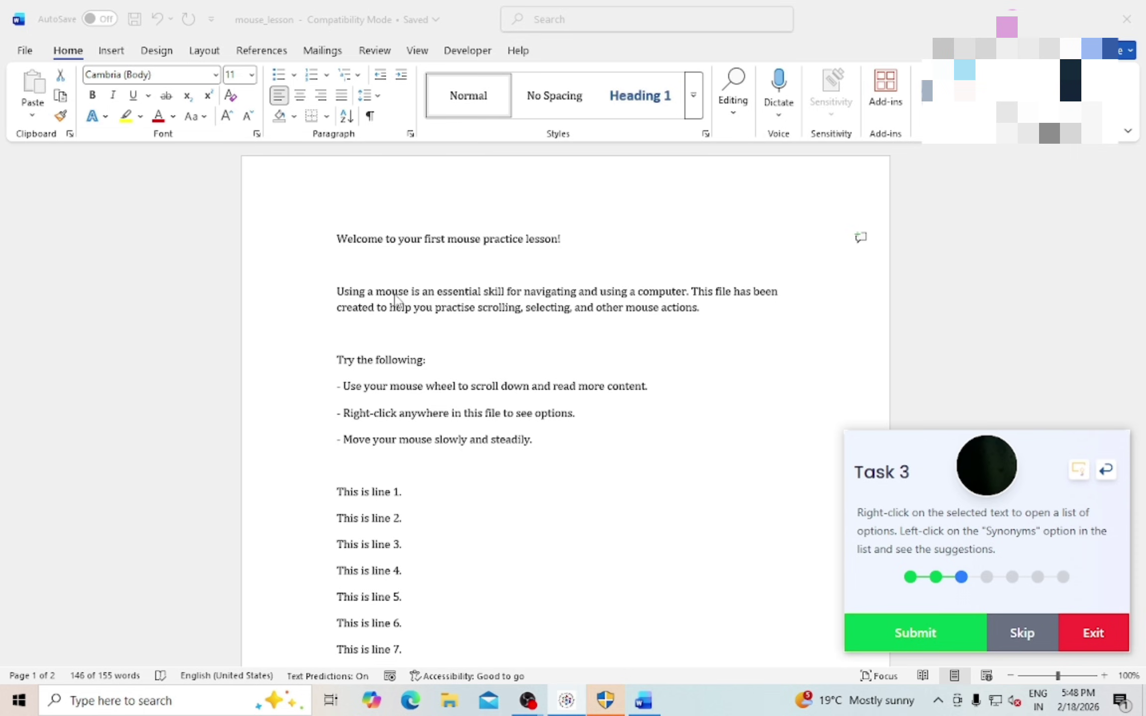
{"action": "right_click", "coordinate": [476, 303]}
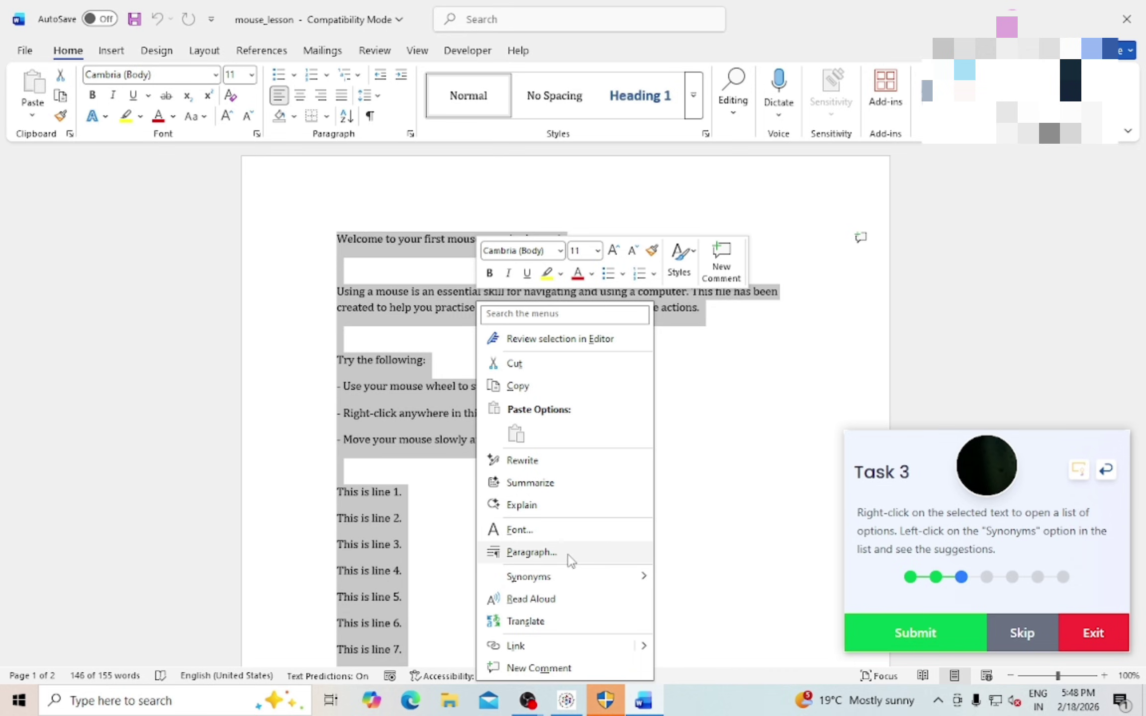
{"action": "left_click", "coordinate": [563, 576]}
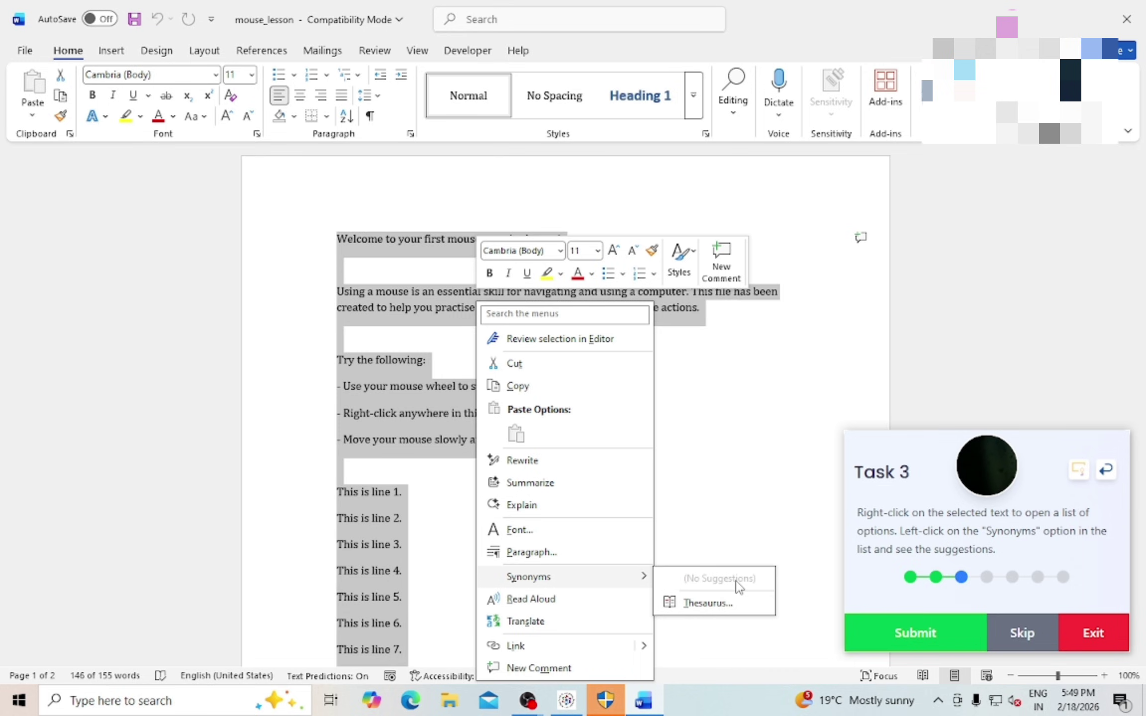
{"action": "left_click", "coordinate": [720, 603]}
{"action": "left_click", "coordinate": [908, 639]}
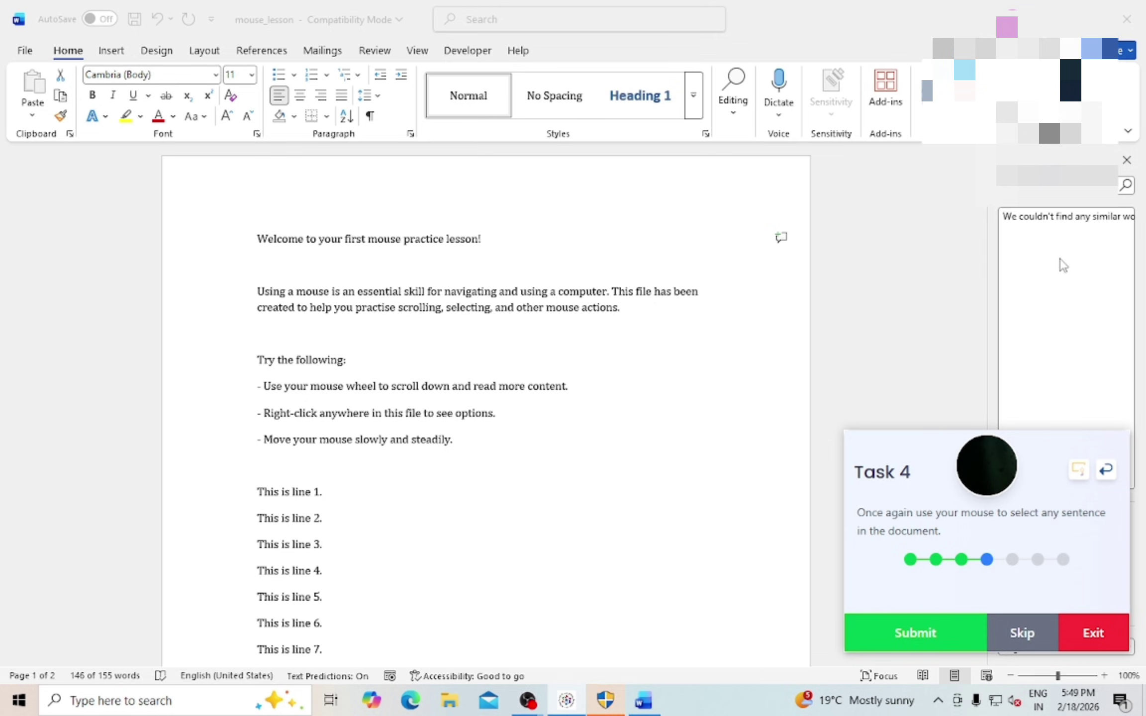
Close the Thesaurus pane, select the sentence "Welcome to your first mouse practice lesson!" and submit Task 4.
{"action": "key", "text": "ctrl+a"}
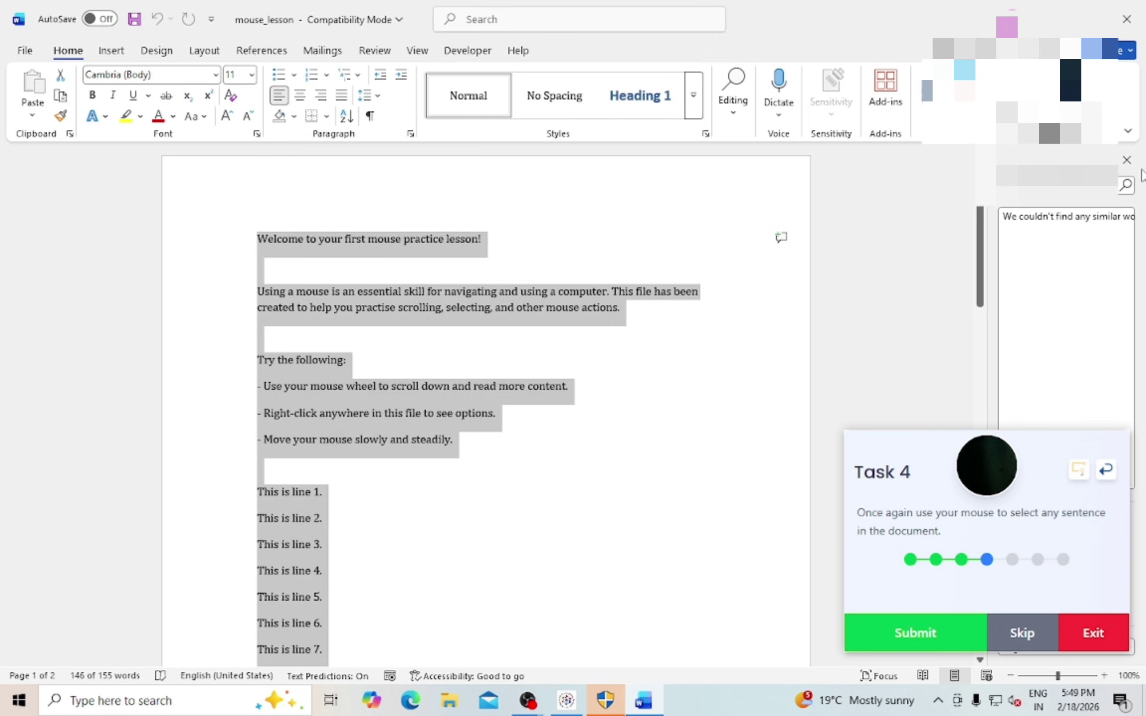
{"action": "left_click", "coordinate": [1127, 160]}
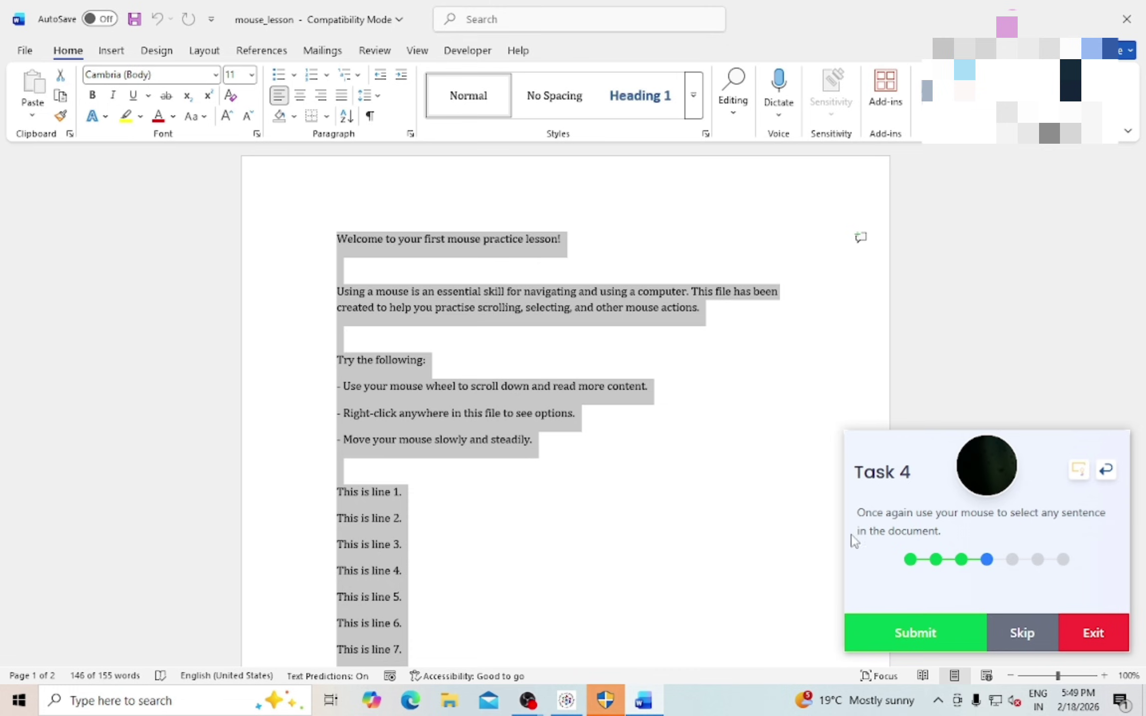
{"action": "left_click", "coordinate": [375, 245]}
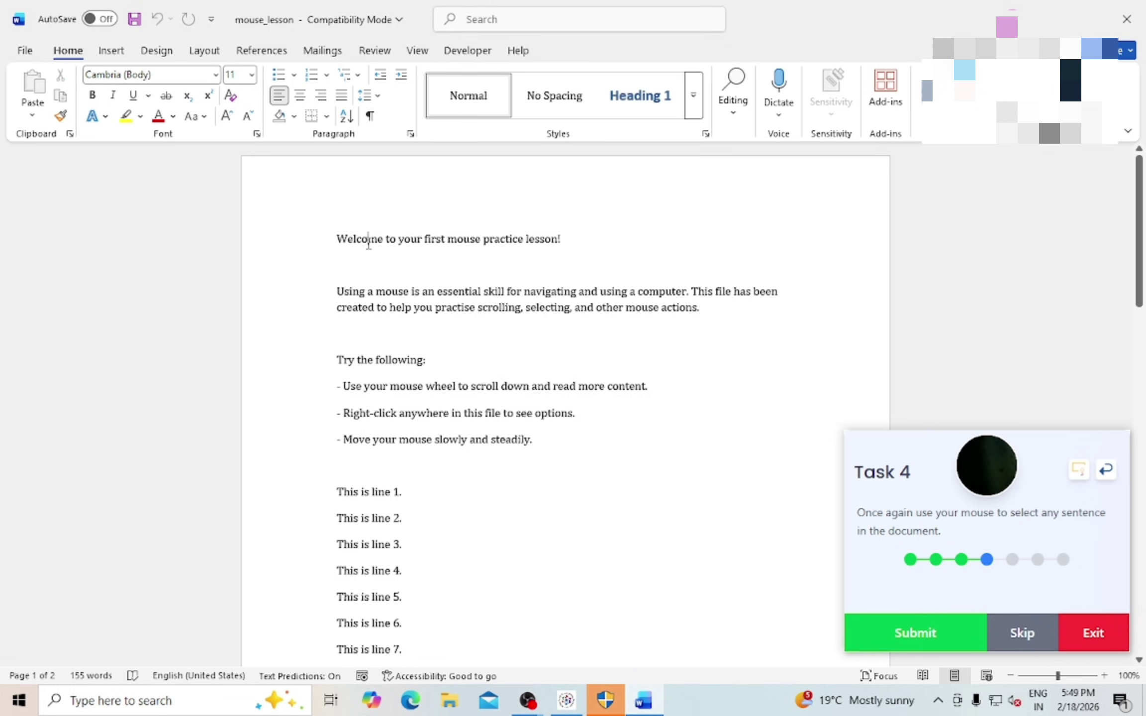
{"action": "triple_click", "coordinate": [376, 241]}
{"action": "left_click", "coordinate": [887, 641]}
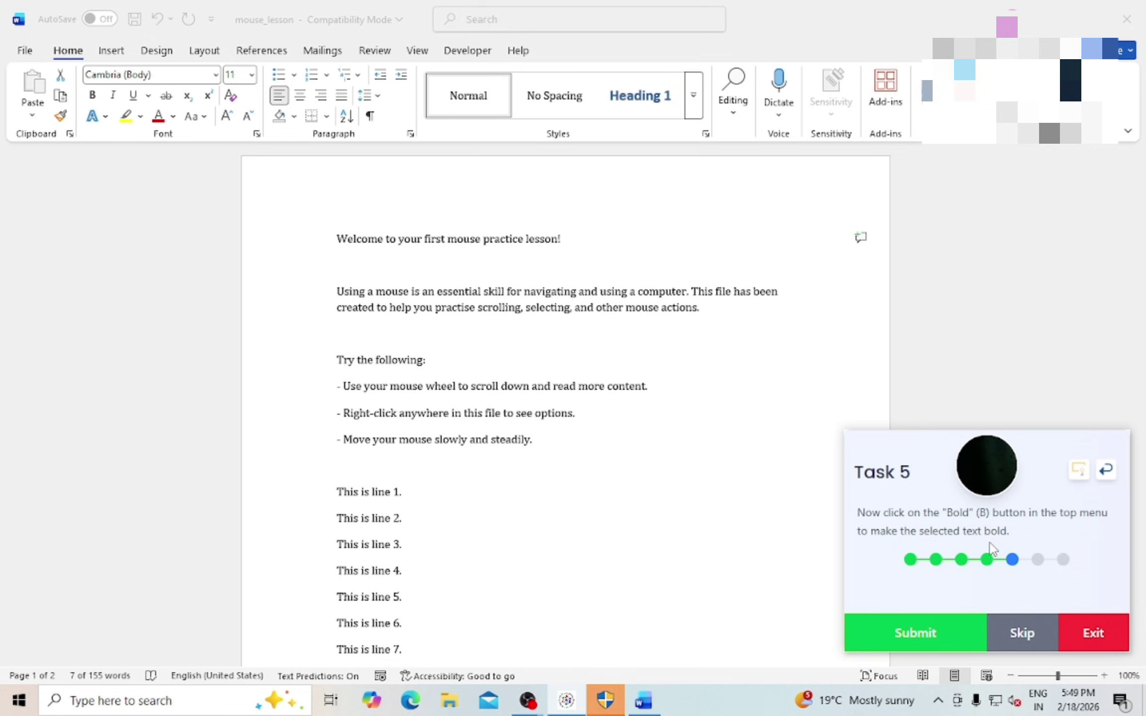
Make the sentence "Welcome to your first mouse practice lesson!" bold and submit Task 5.
{"action": "triple_click", "coordinate": [347, 247]}
{"action": "double_click", "coordinate": [347, 246]}
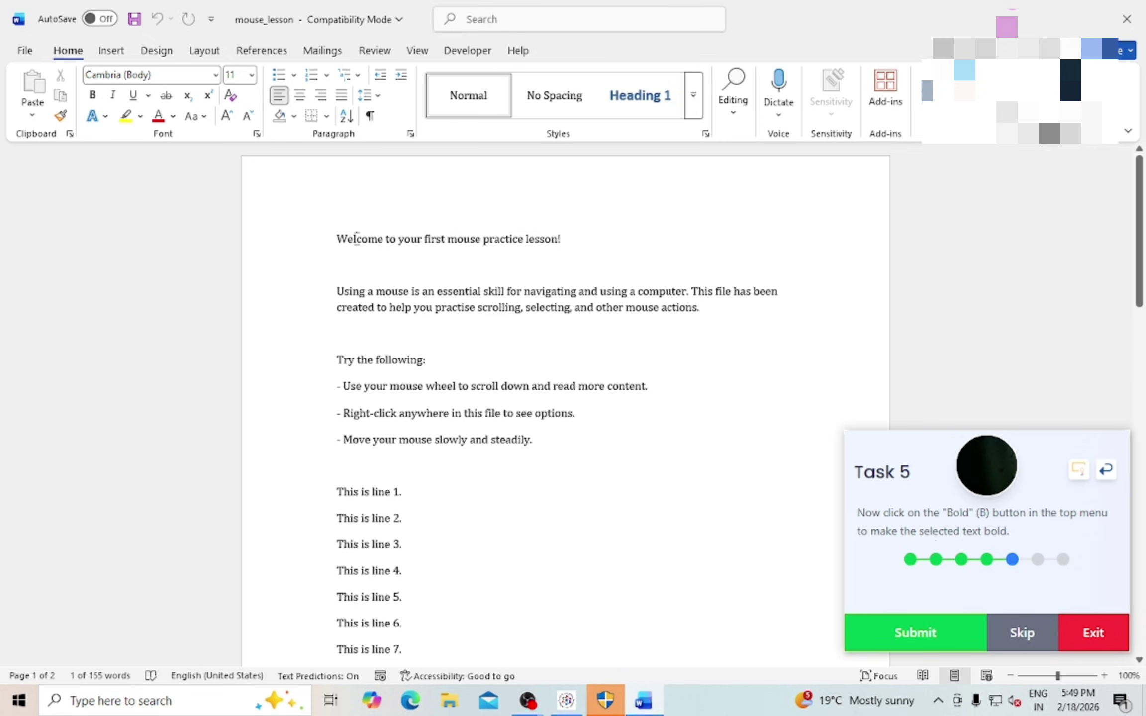
{"action": "triple_click", "coordinate": [360, 253]}
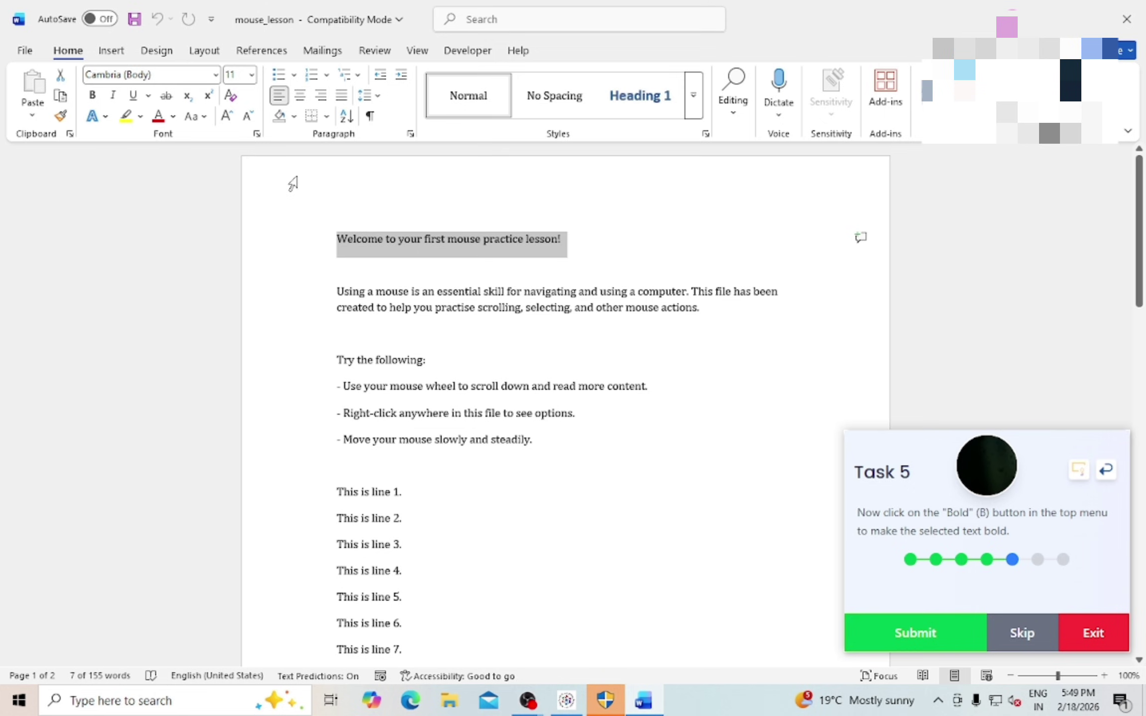
{"action": "left_click", "coordinate": [99, 99]}
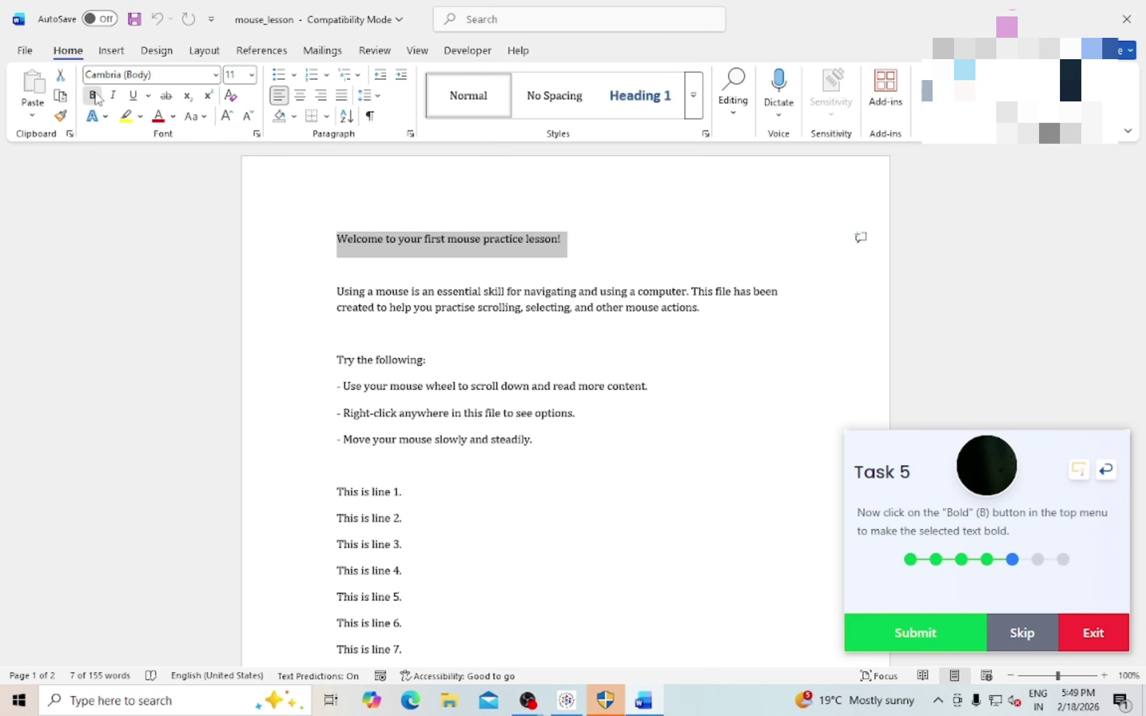
{"action": "left_click", "coordinate": [956, 632]}
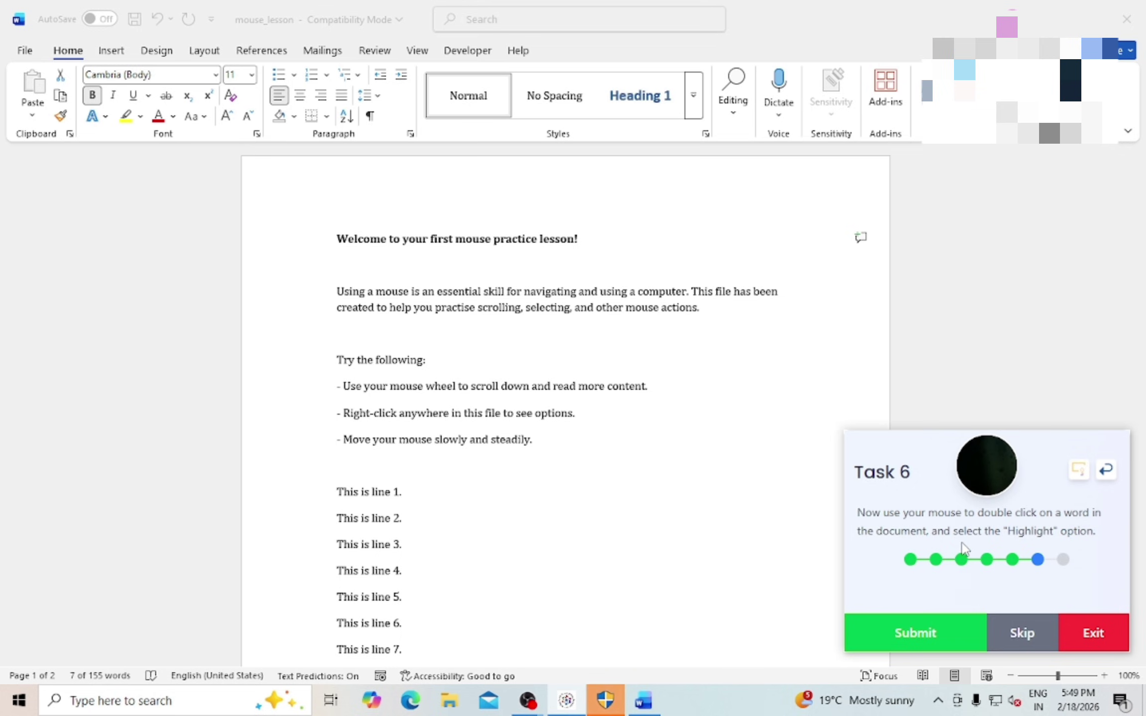
Move the bold welcome sentence to the end of "This is line 4.".
{"action": "triple_click", "coordinate": [348, 251]}
{"action": "left_click_drag", "start_coordinate": [348, 251], "coordinate": [519, 577]}
Highlight the document text from the opening paragraph onward in yellow and submit Task 6.
{"action": "left_click_drag", "start_coordinate": [336, 269], "coordinate": [614, 641]}
{"action": "scroll", "coordinate": [461, 325], "scroll_direction": "down", "scroll_amount": 3}
{"action": "scroll", "coordinate": [463, 326], "scroll_direction": "up", "scroll_amount": 3}
{"action": "scroll", "coordinate": [462, 327], "scroll_direction": "up", "scroll_amount": 3}
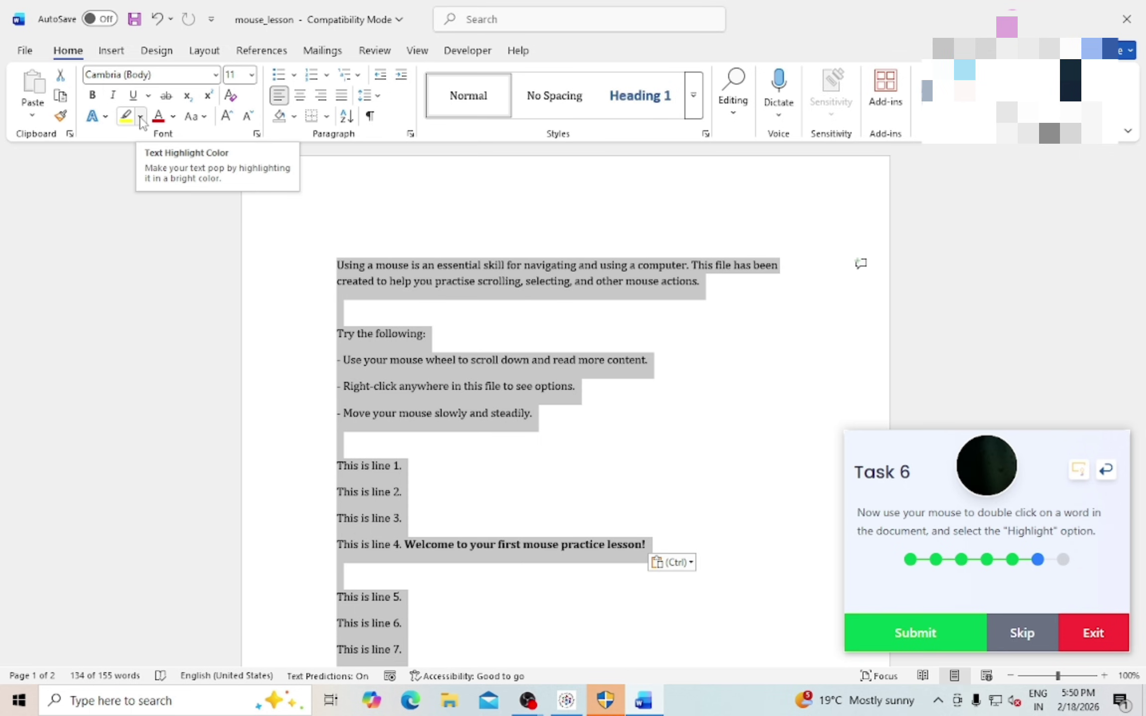
{"action": "left_click", "coordinate": [141, 117]}
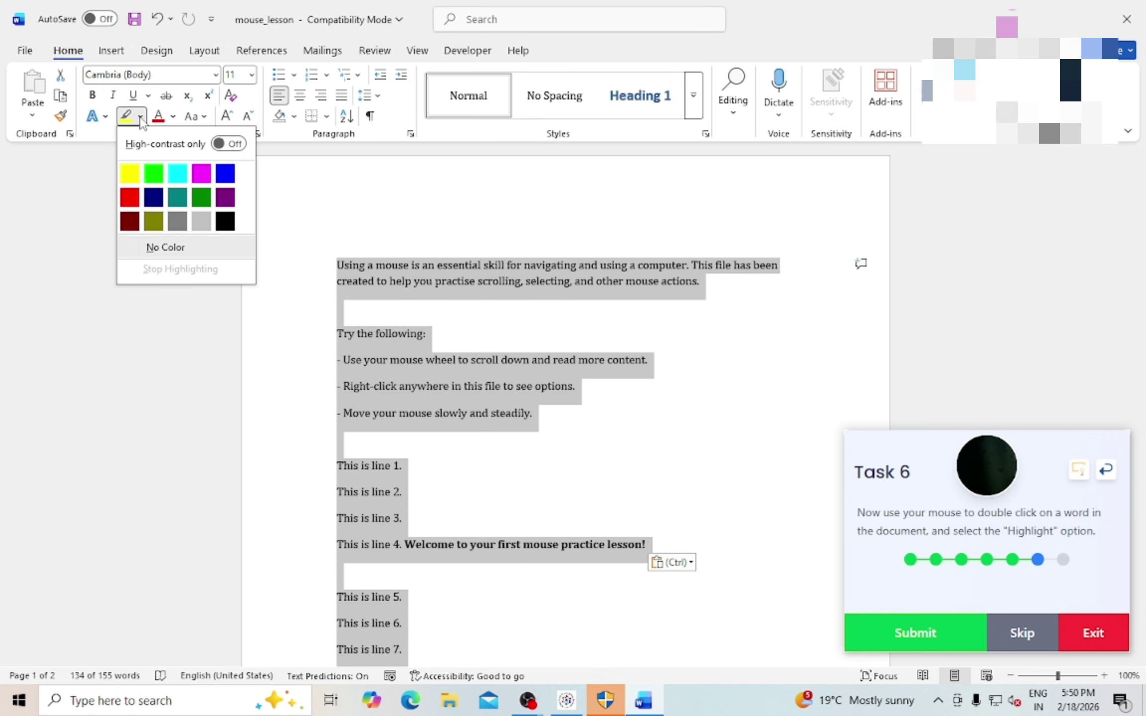
{"action": "left_click", "coordinate": [137, 177]}
{"action": "left_click", "coordinate": [881, 635]}
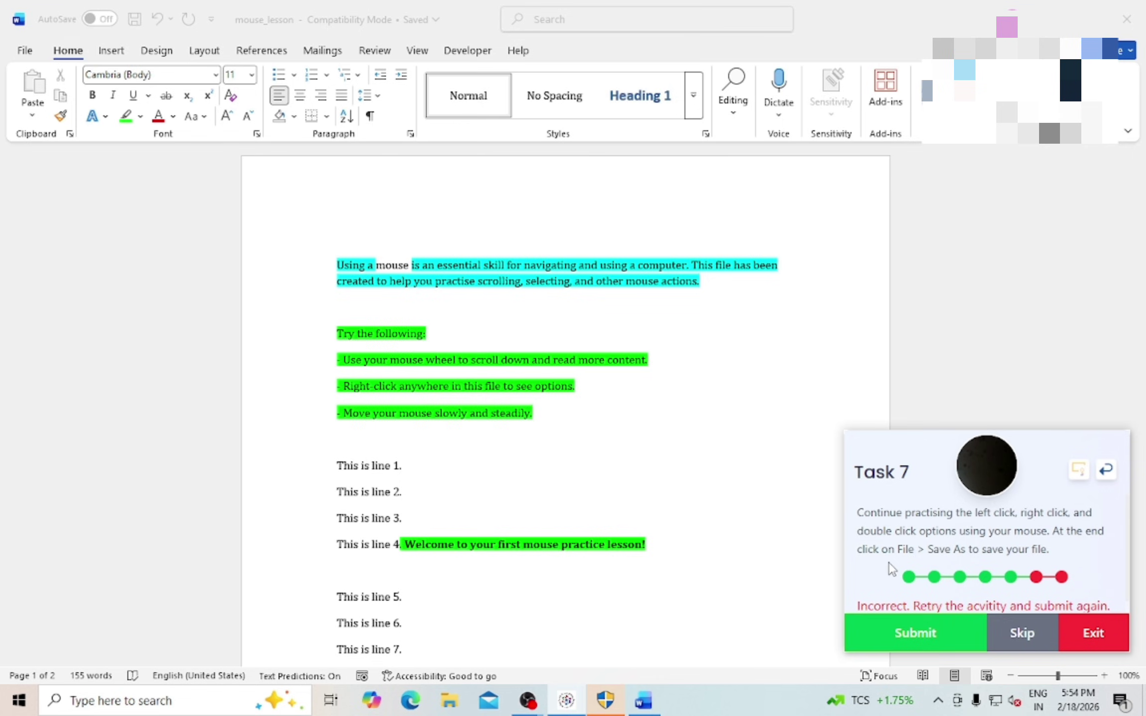
Select "Try the following:", bring up Save As for the mouse_lesson document and submit Task 7.
{"action": "triple_click", "coordinate": [348, 333]}
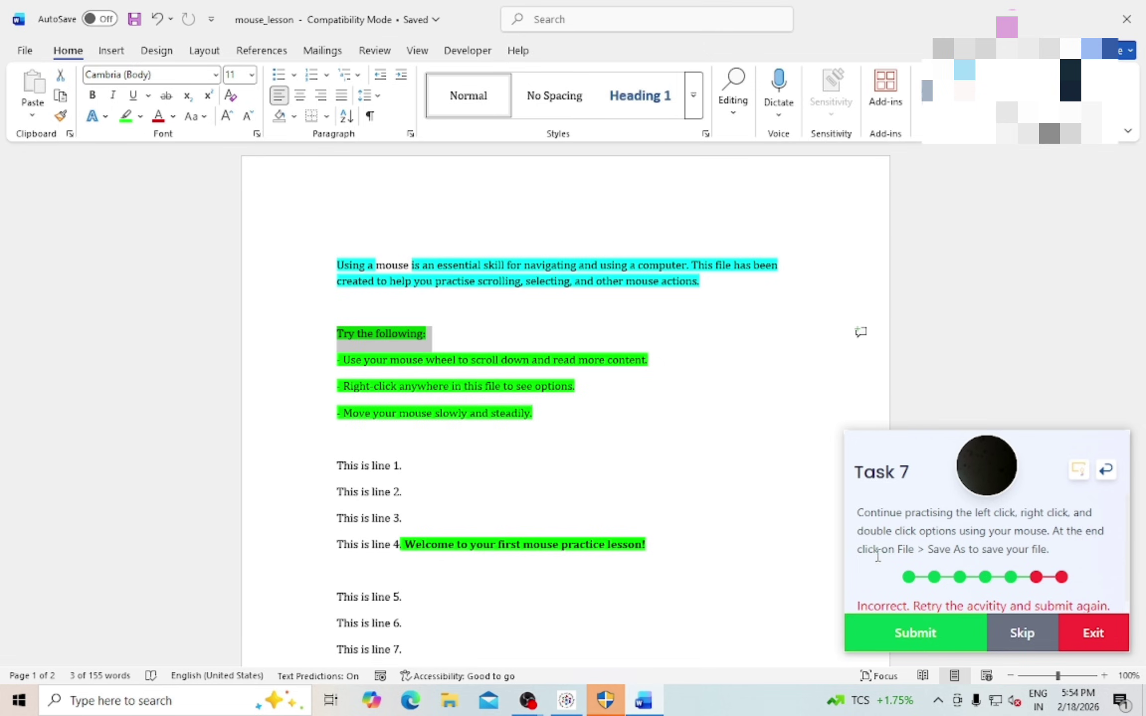
{"action": "left_click", "coordinate": [24, 52]}
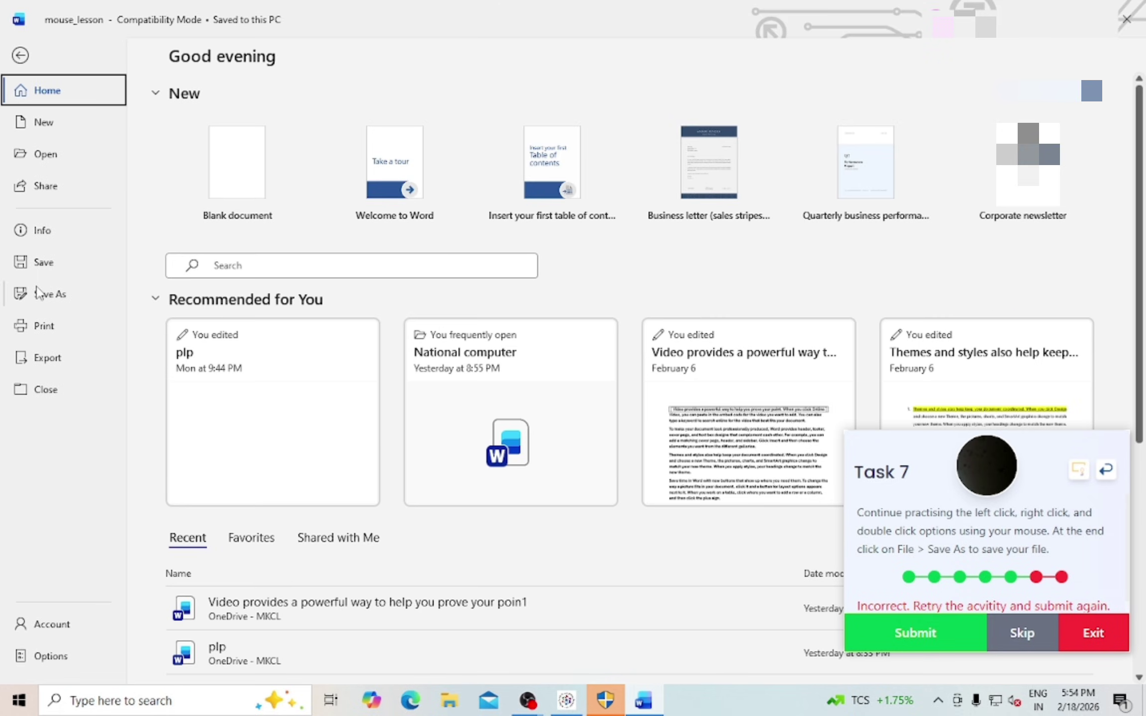
{"action": "left_click", "coordinate": [38, 293]}
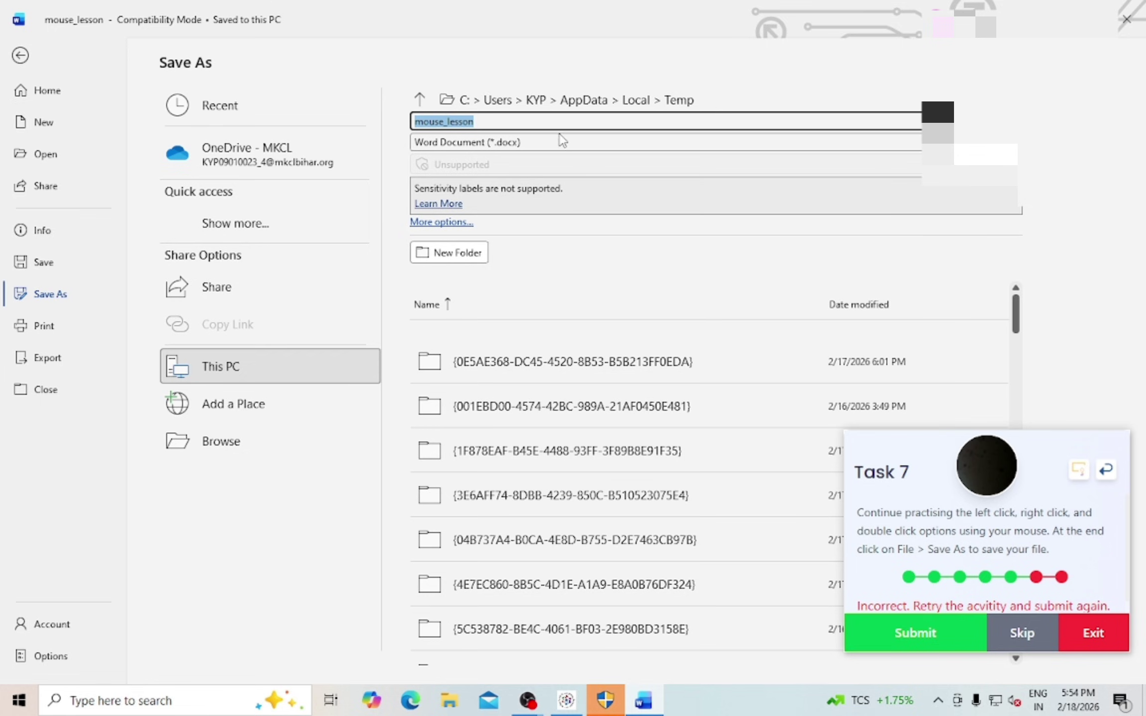
{"action": "left_click", "coordinate": [553, 120]}
{"action": "left_click", "coordinate": [942, 631]}
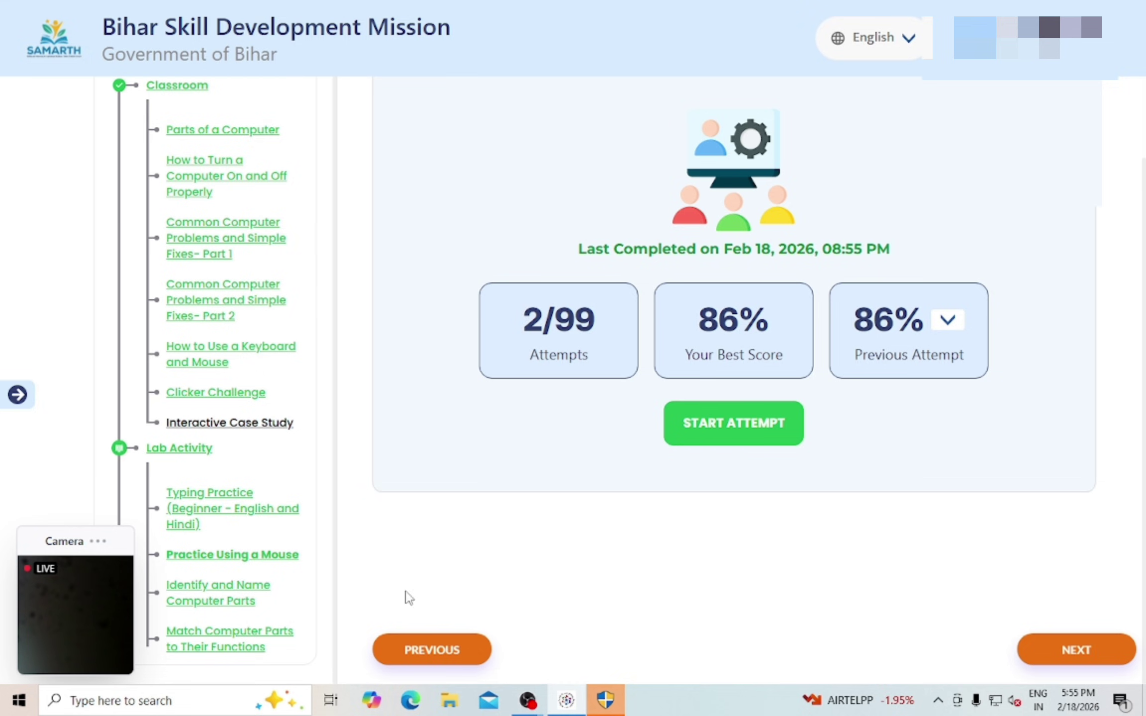
Move the camera preview out of the way and start the Identify and Name Computer Parts activity in English.
{"action": "left_click_drag", "start_coordinate": [25, 538], "coordinate": [1024, 62]}
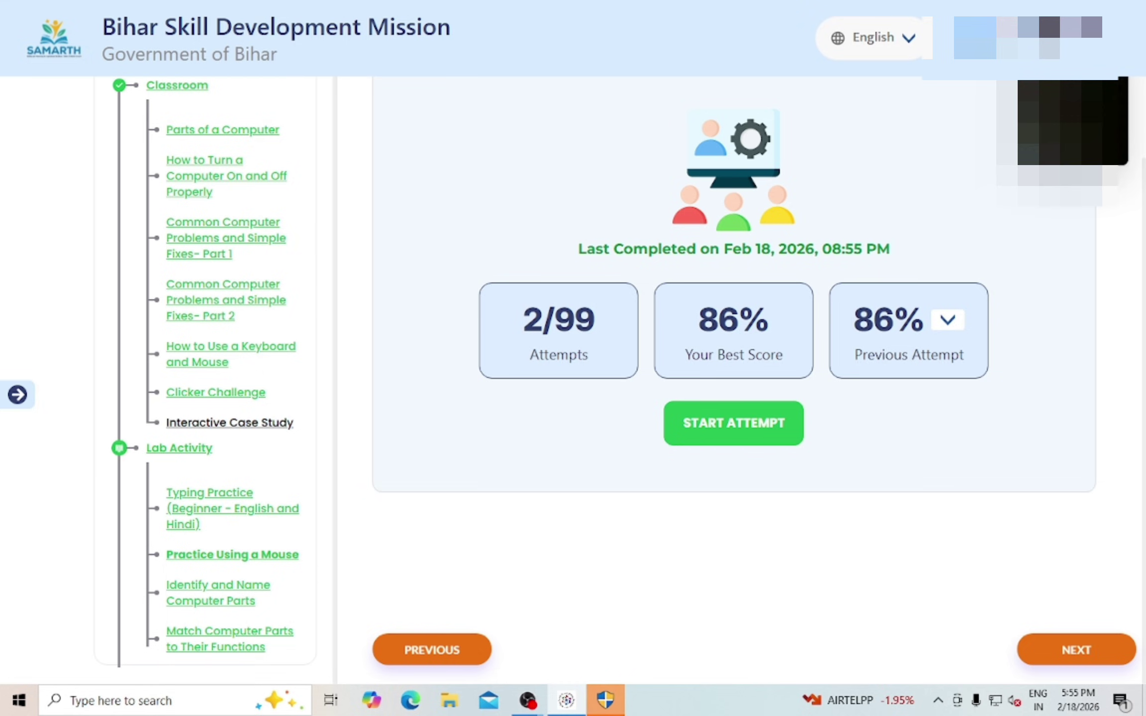
{"action": "left_click", "coordinate": [1081, 646]}
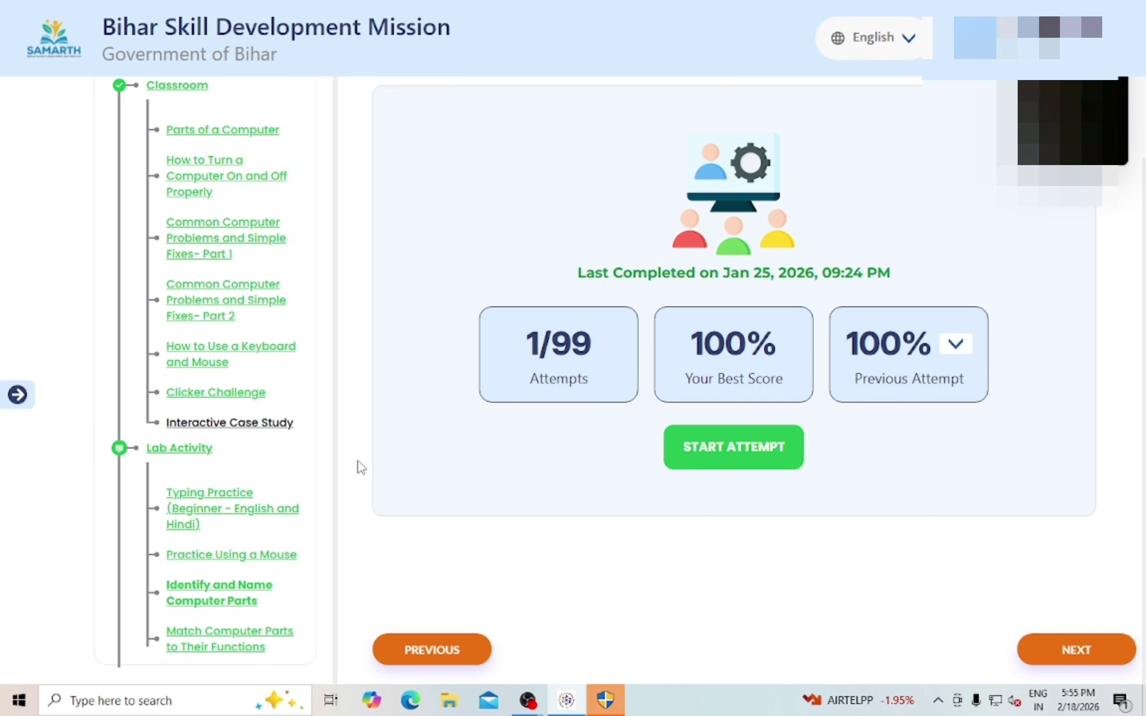
{"action": "left_click", "coordinate": [681, 454]}
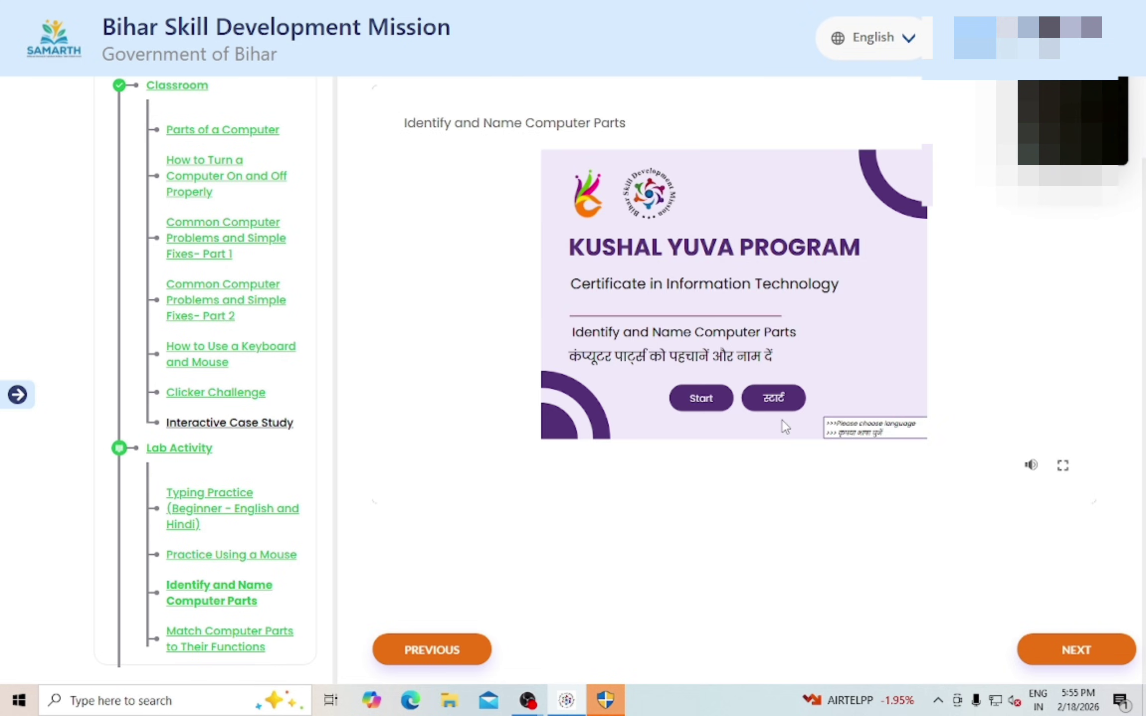
{"action": "left_click", "coordinate": [696, 401]}
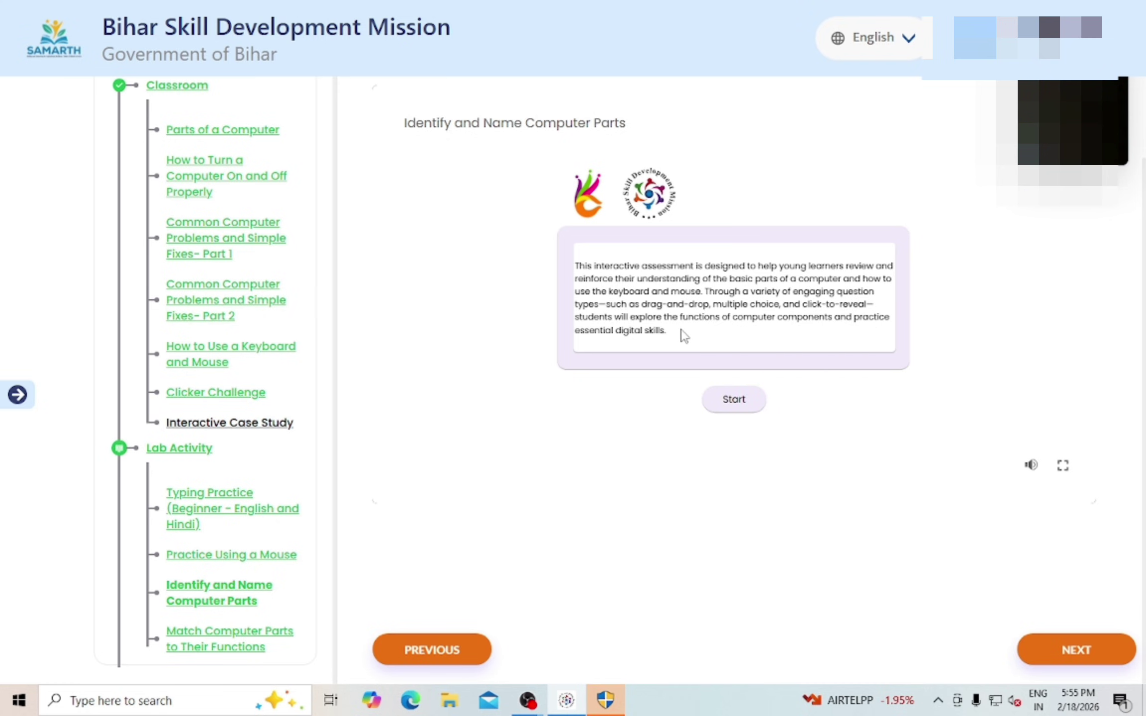
{"action": "left_click", "coordinate": [747, 401]}
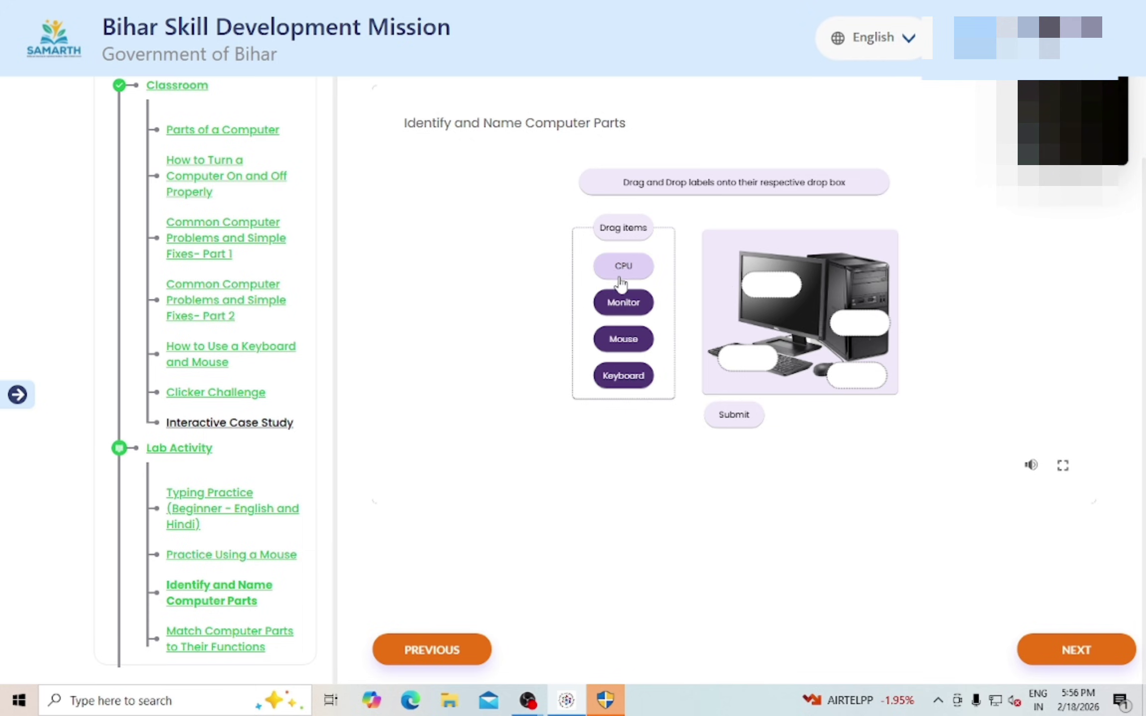
Place the CPU, Monitor, Mouse and Keyboard labels on their matching parts in the computer picture, submit and continue.
{"action": "left_click_drag", "start_coordinate": [637, 266], "coordinate": [860, 324]}
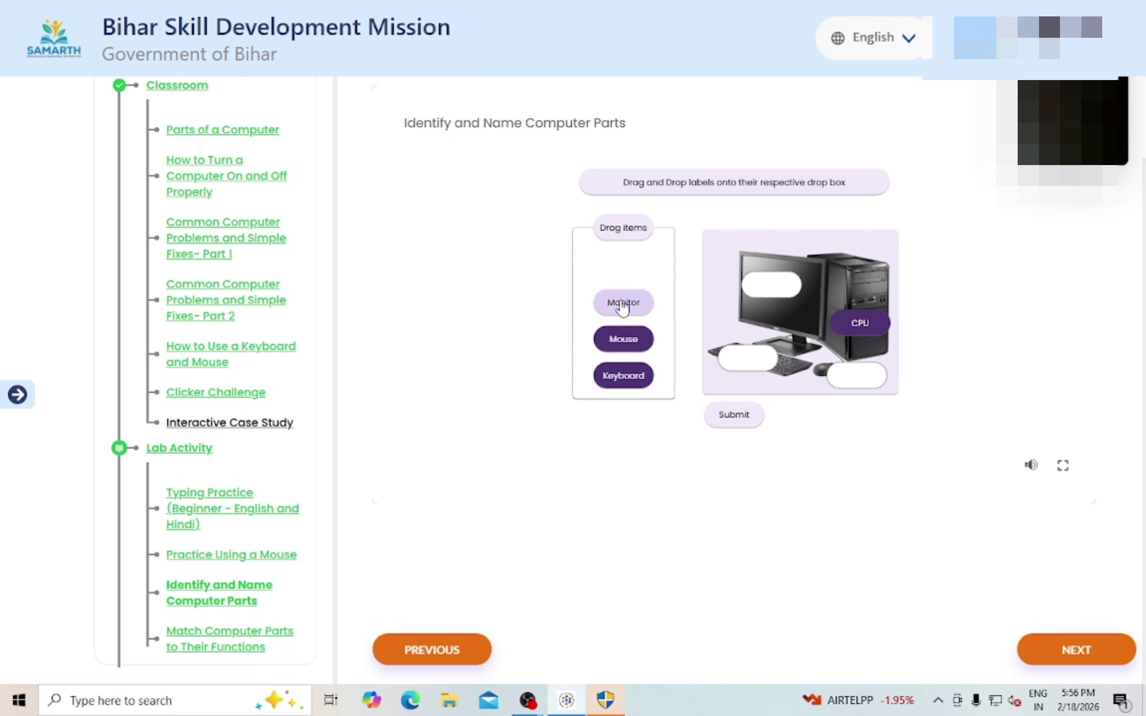
{"action": "left_click_drag", "start_coordinate": [624, 302], "coordinate": [771, 286]}
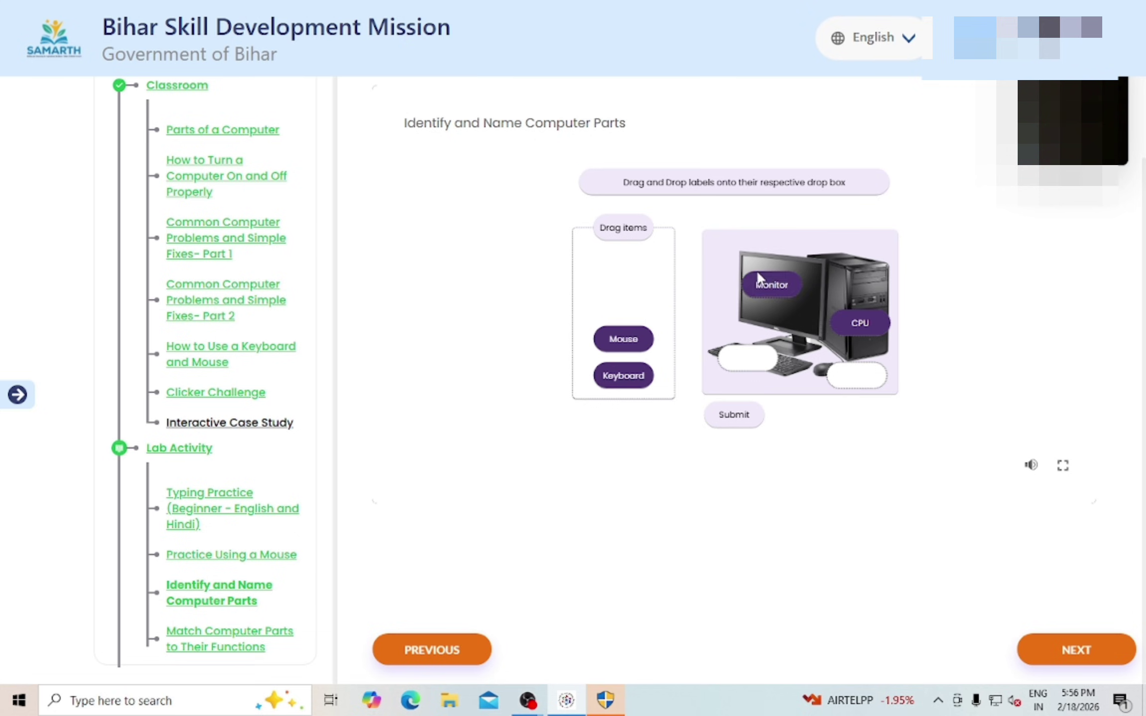
{"action": "left_click_drag", "start_coordinate": [651, 349], "coordinate": [860, 383]}
{"action": "left_click_drag", "start_coordinate": [624, 376], "coordinate": [738, 370]}
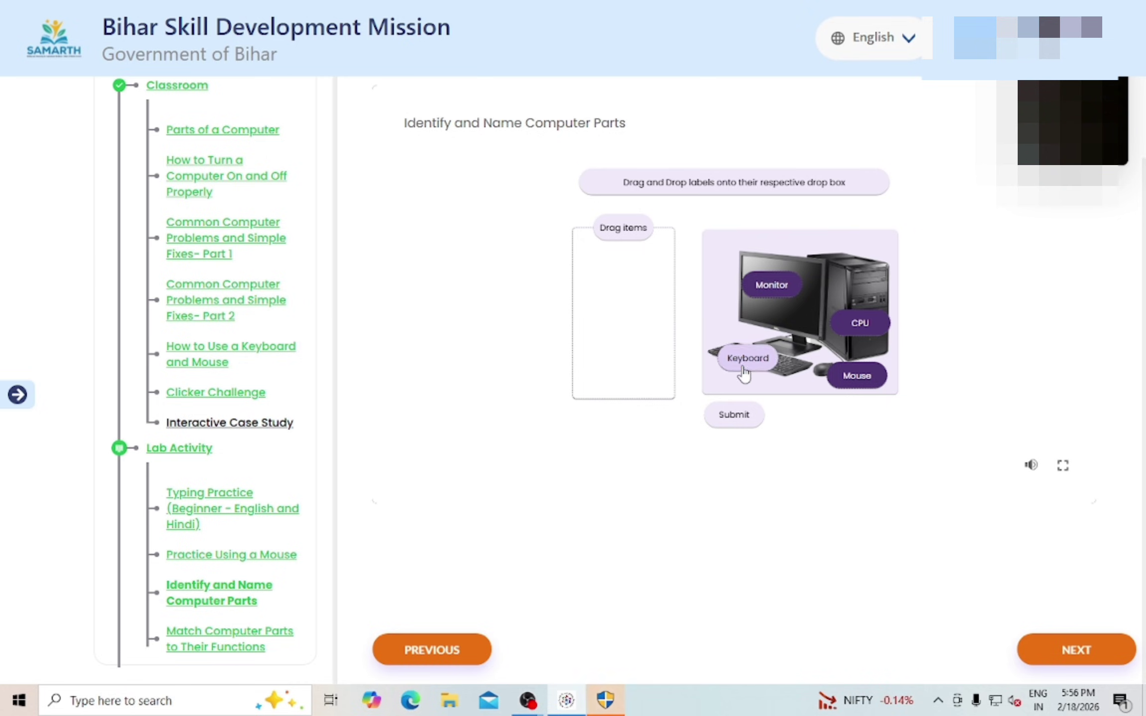
{"action": "left_click", "coordinate": [736, 419]}
{"action": "left_click", "coordinate": [744, 333]}
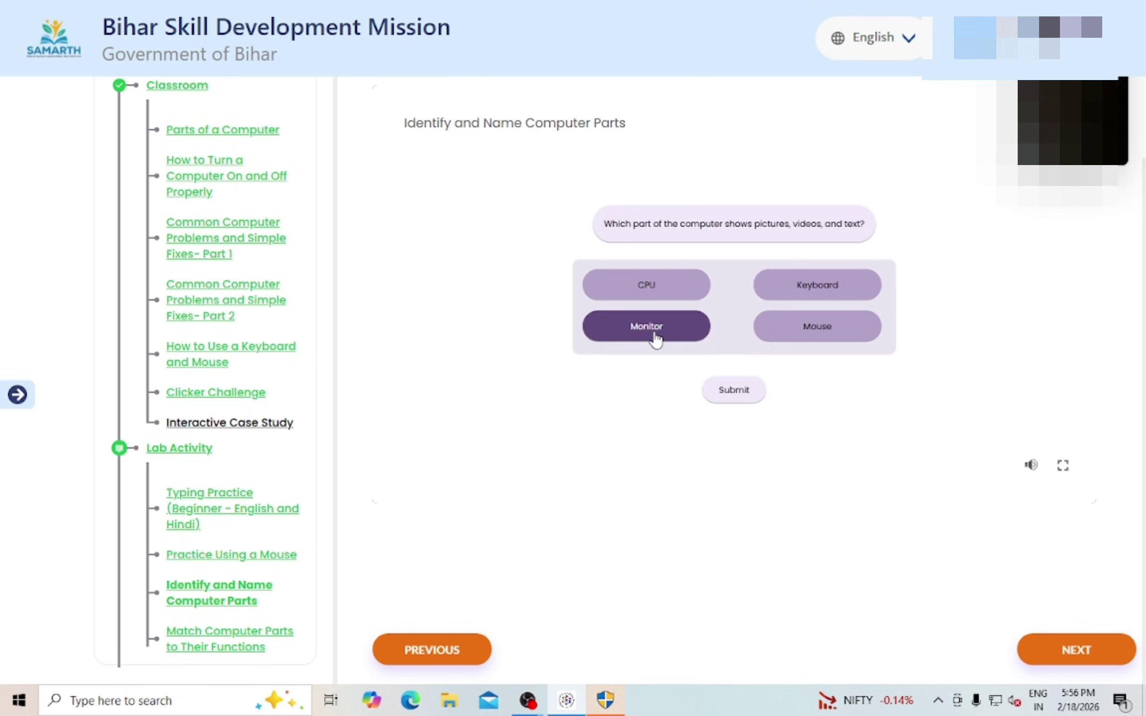
Submit Monitor as the part showing pictures, videos and text, and answer TRUE that the CPU is called the brain of the computer.
{"action": "left_click", "coordinate": [745, 398]}
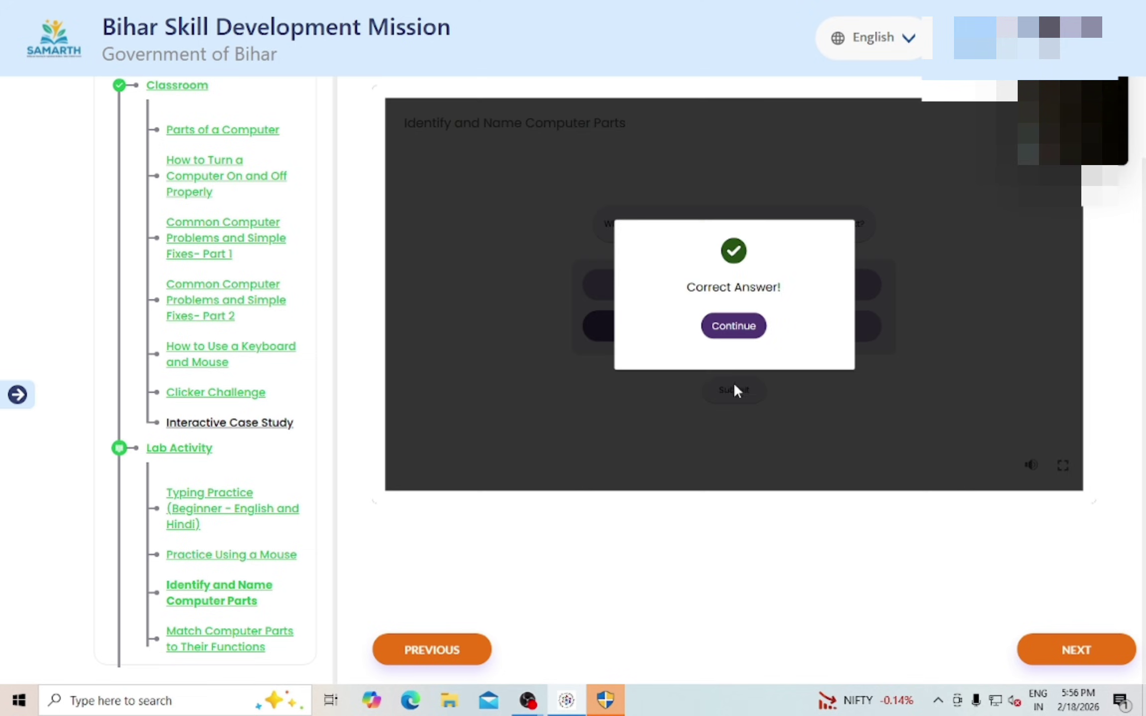
{"action": "left_click", "coordinate": [744, 331]}
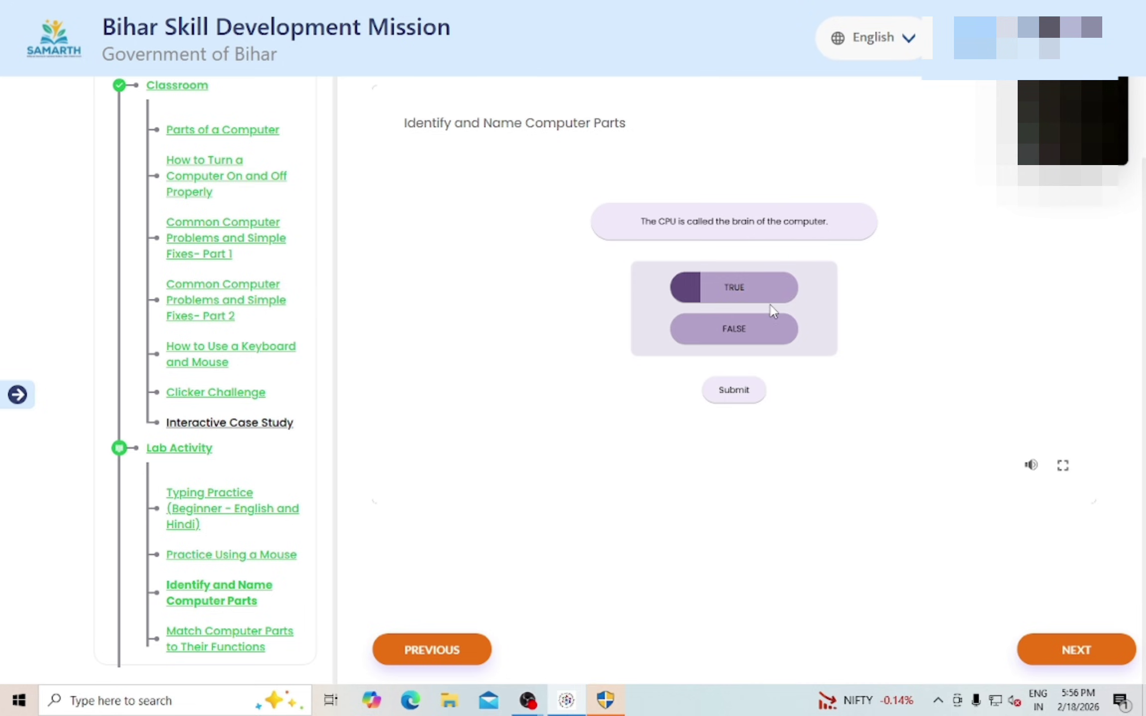
{"action": "left_click", "coordinate": [771, 291]}
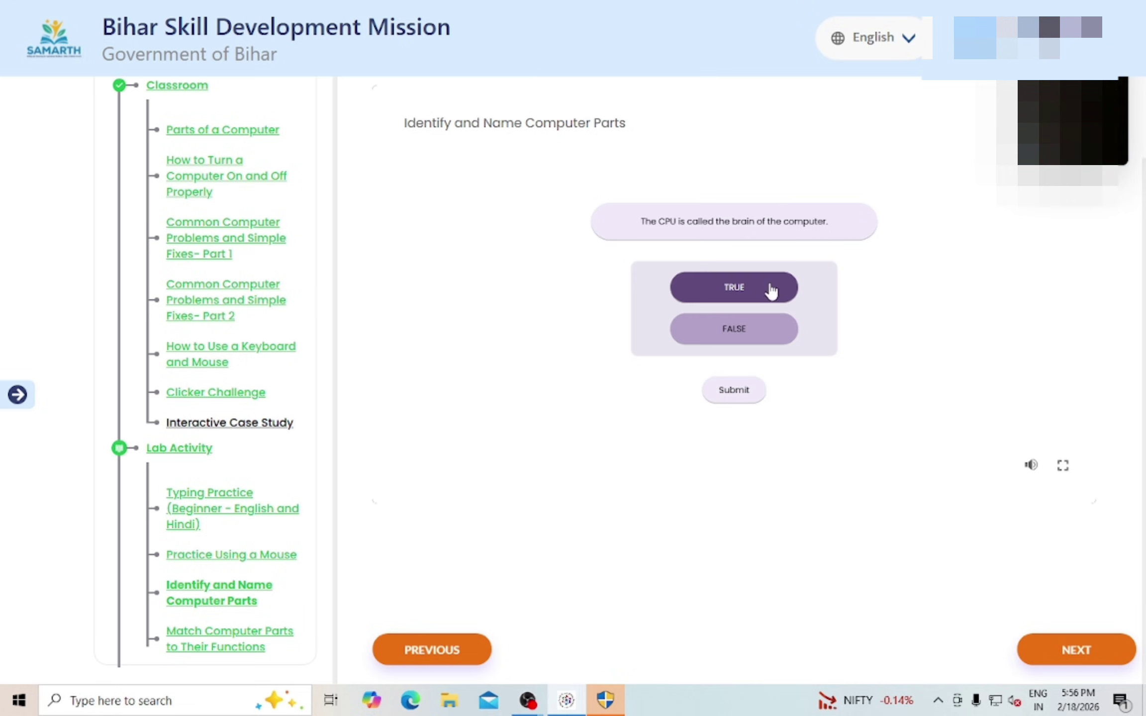
{"action": "left_click", "coordinate": [742, 293]}
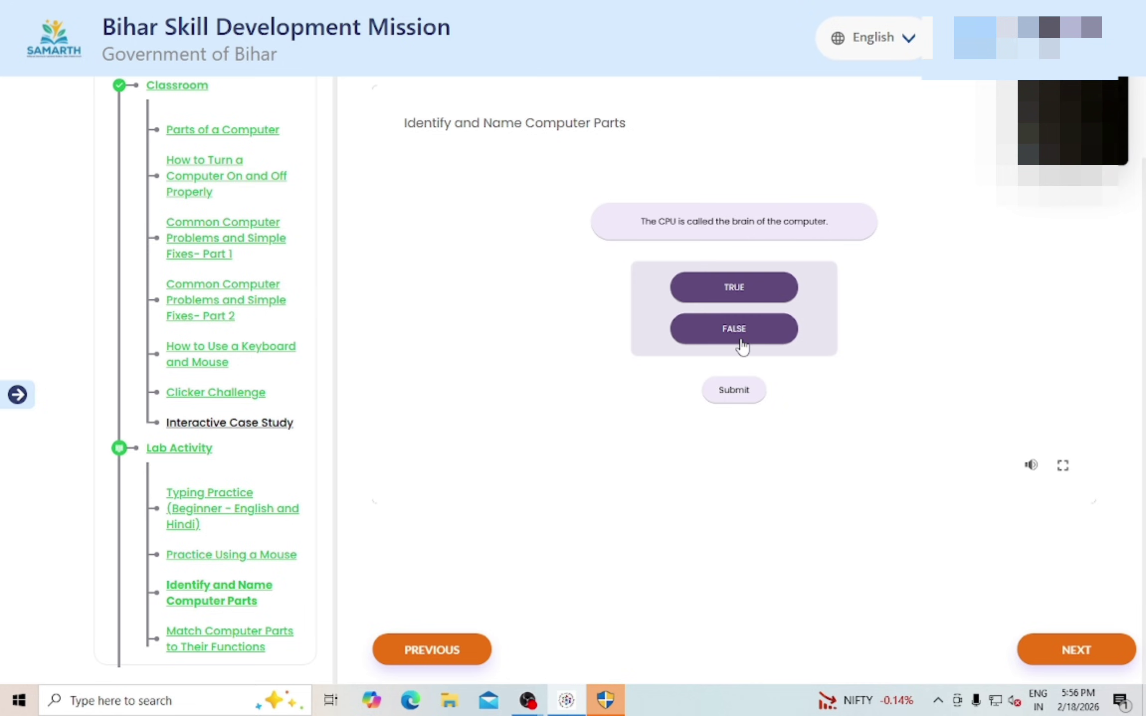
{"action": "left_click", "coordinate": [739, 394]}
{"action": "left_click", "coordinate": [734, 323]}
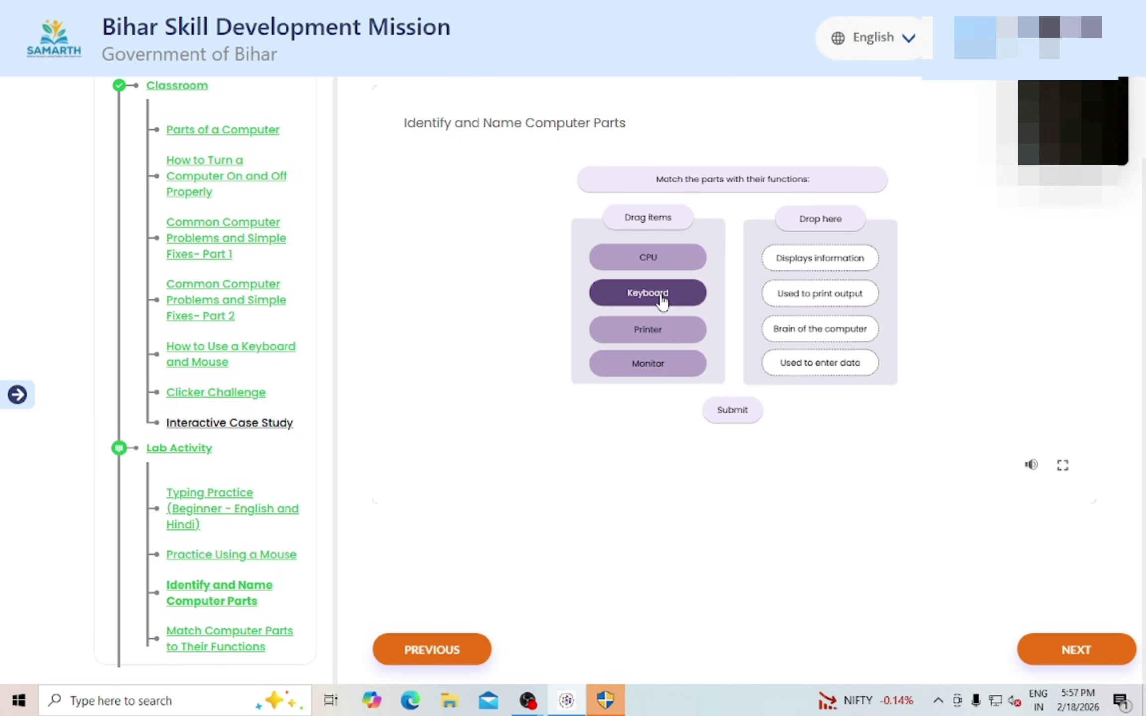
Match Monitor with displaying information, Printer with printing output, CPU with the computer's brain and Keyboard with entering data, submit and continue.
{"action": "left_click_drag", "start_coordinate": [668, 371], "coordinate": [803, 298]}
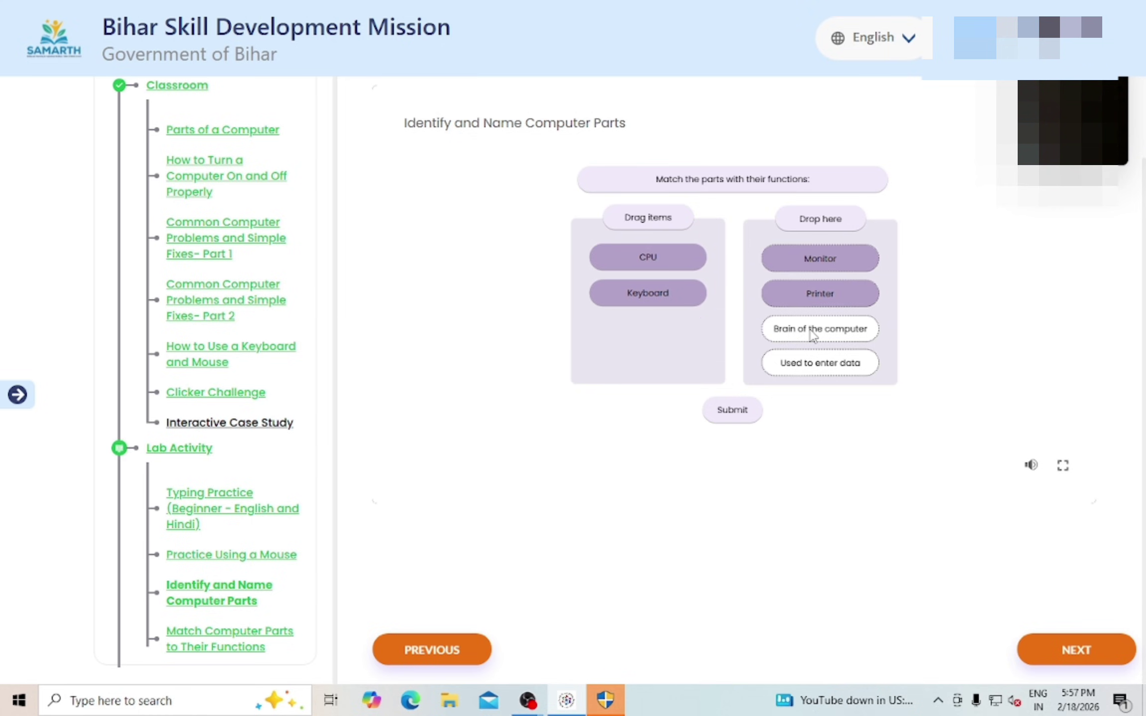
{"action": "left_click_drag", "start_coordinate": [648, 262], "coordinate": [811, 338]}
{"action": "left_click_drag", "start_coordinate": [669, 296], "coordinate": [840, 364]}
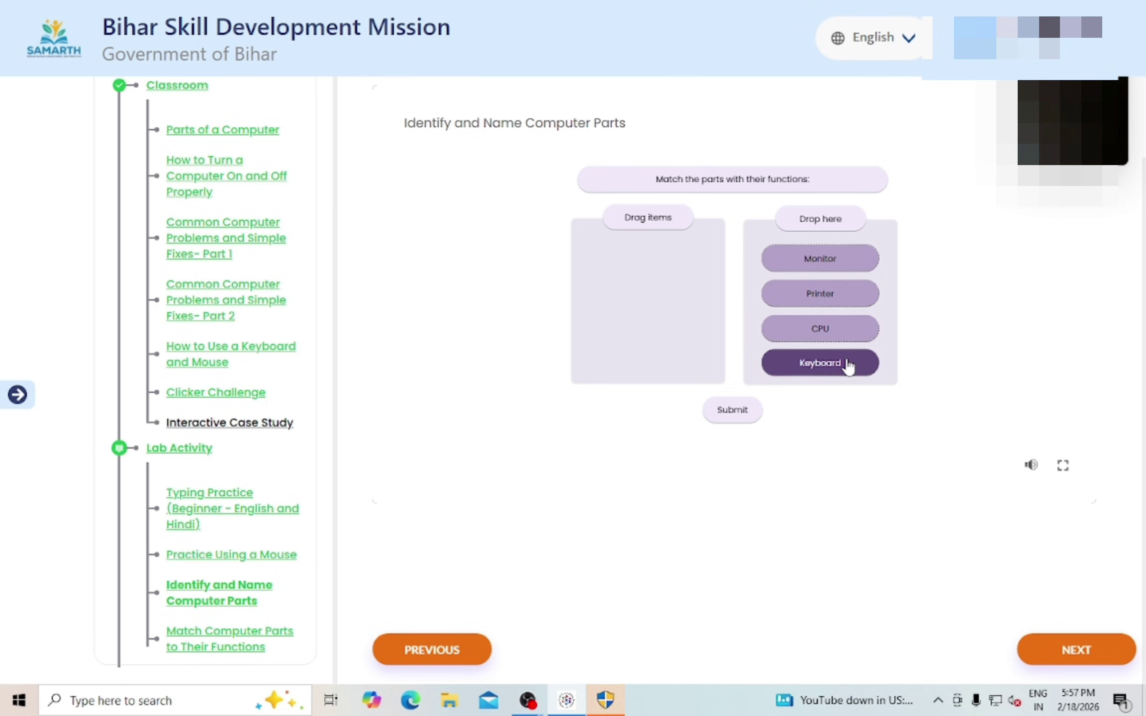
{"action": "left_click", "coordinate": [744, 410]}
{"action": "left_click", "coordinate": [741, 328]}
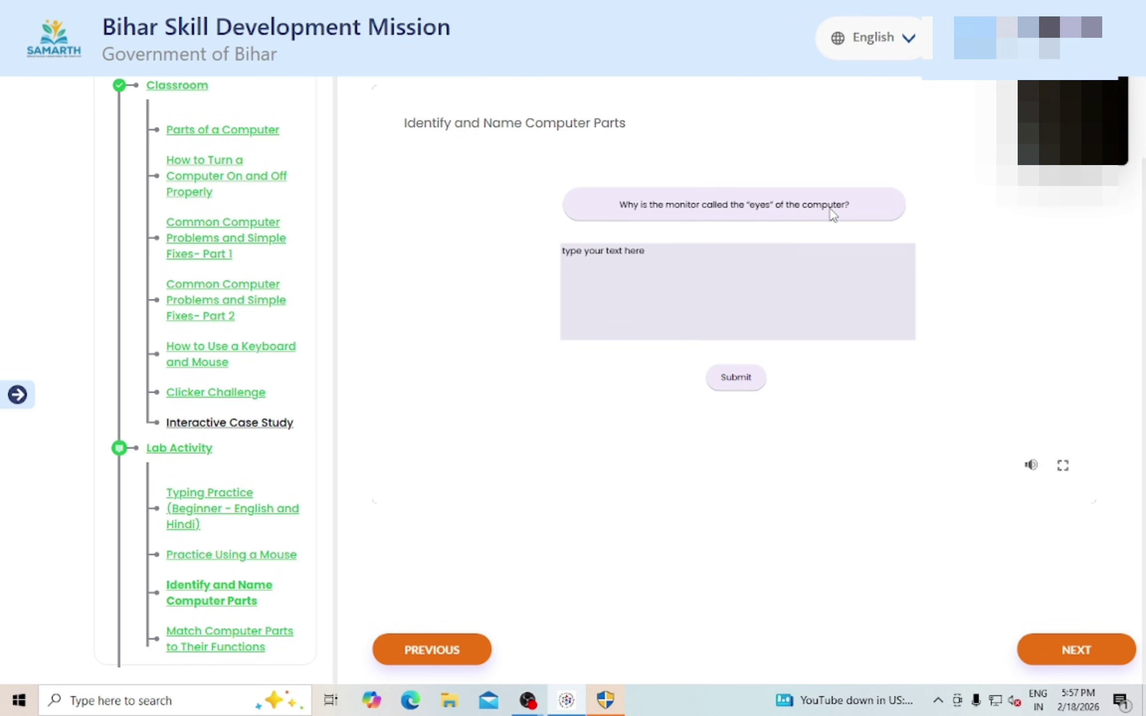
Answer "yes" to the question on why the monitor is called the "eyes" of the computer and submit it.
{"action": "left_click", "coordinate": [600, 257]}
{"action": "type", "text": "yes"}
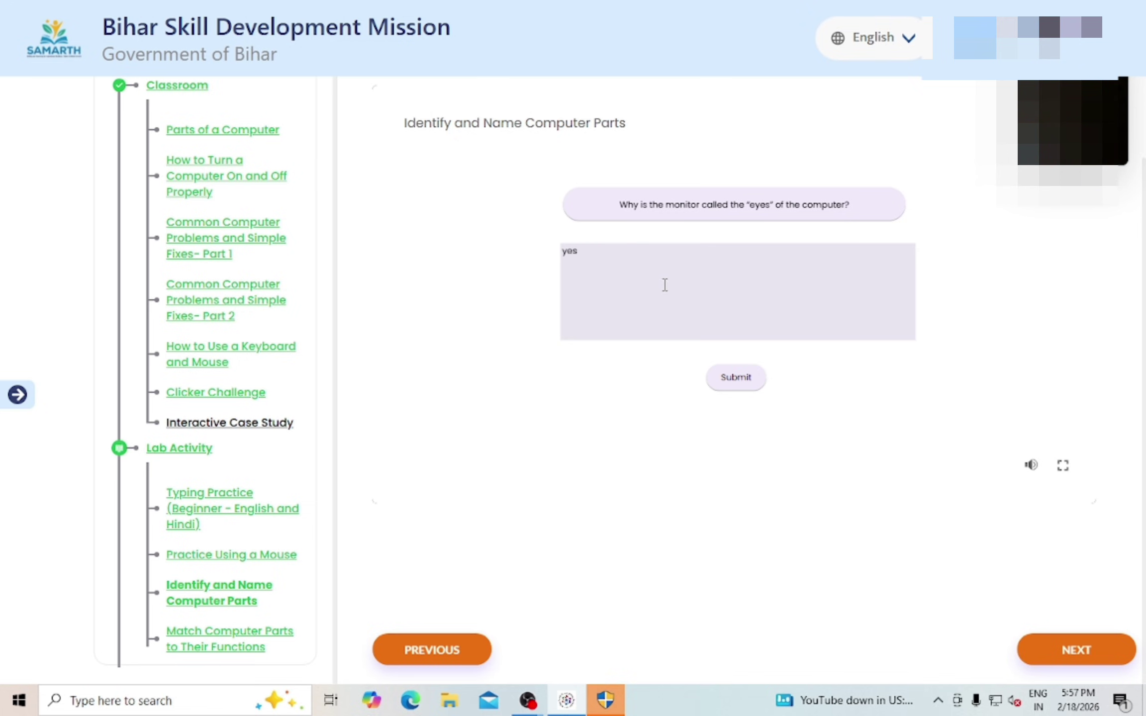
{"action": "left_click", "coordinate": [741, 384]}
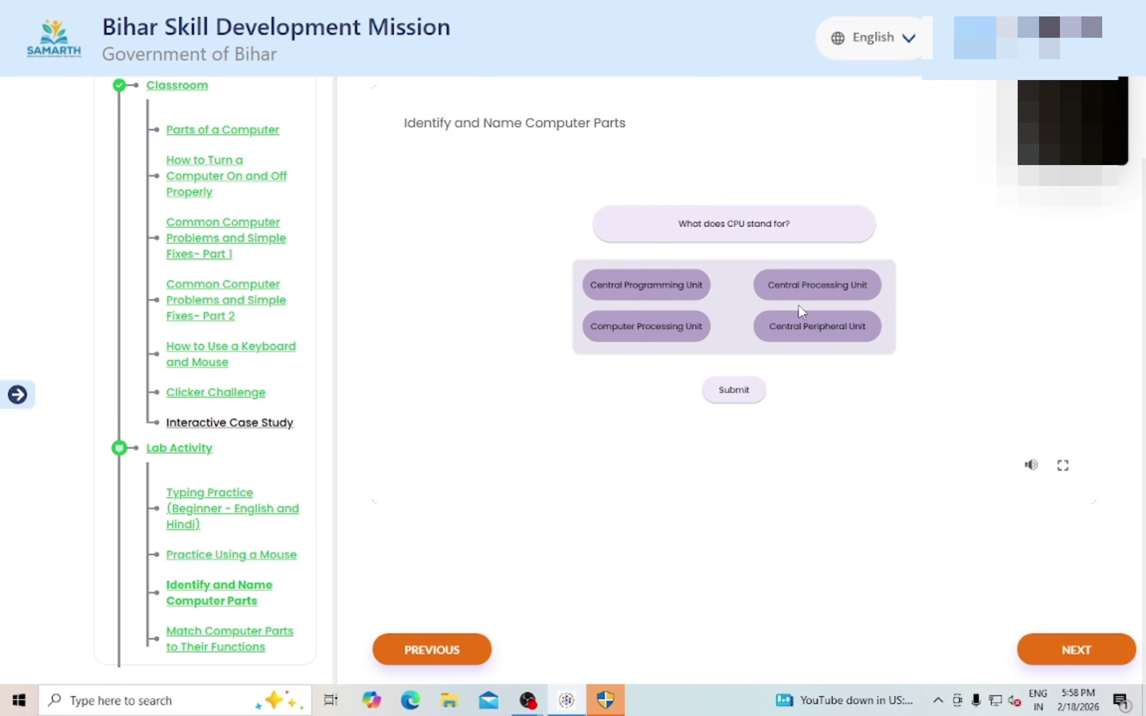
Submit Central Processing Unit as the meaning of CPU and answer the statement about a computer working without a CPU.
{"action": "left_click", "coordinate": [805, 297]}
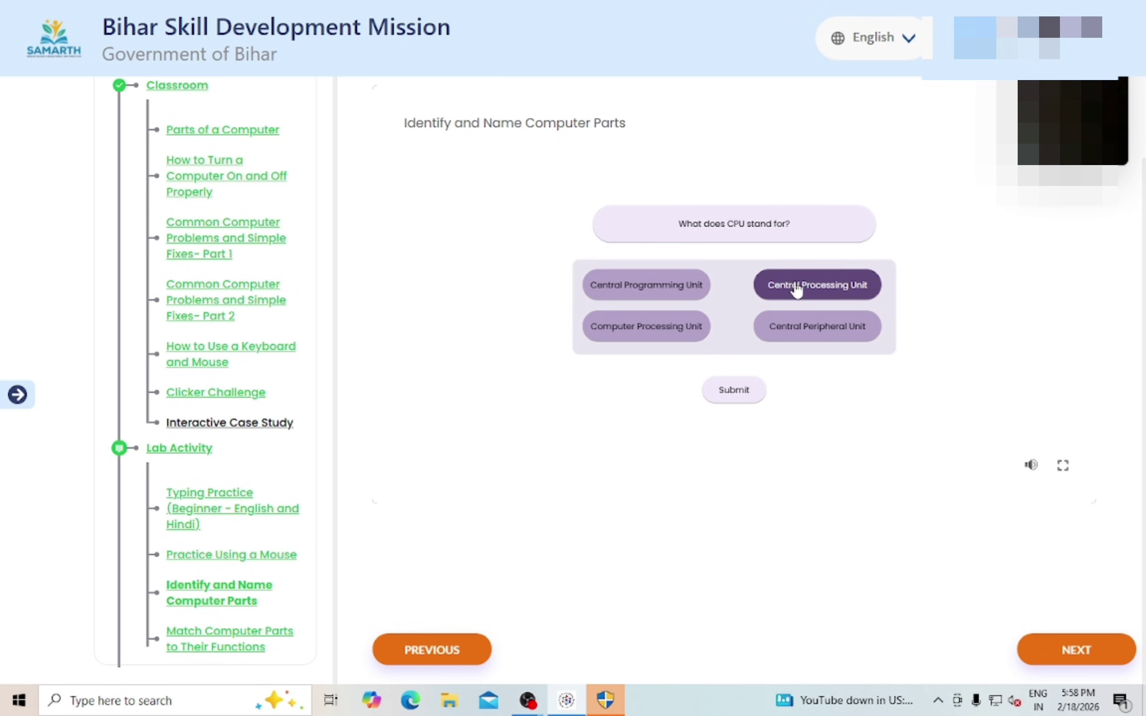
{"action": "left_click", "coordinate": [731, 398]}
{"action": "left_click", "coordinate": [746, 330]}
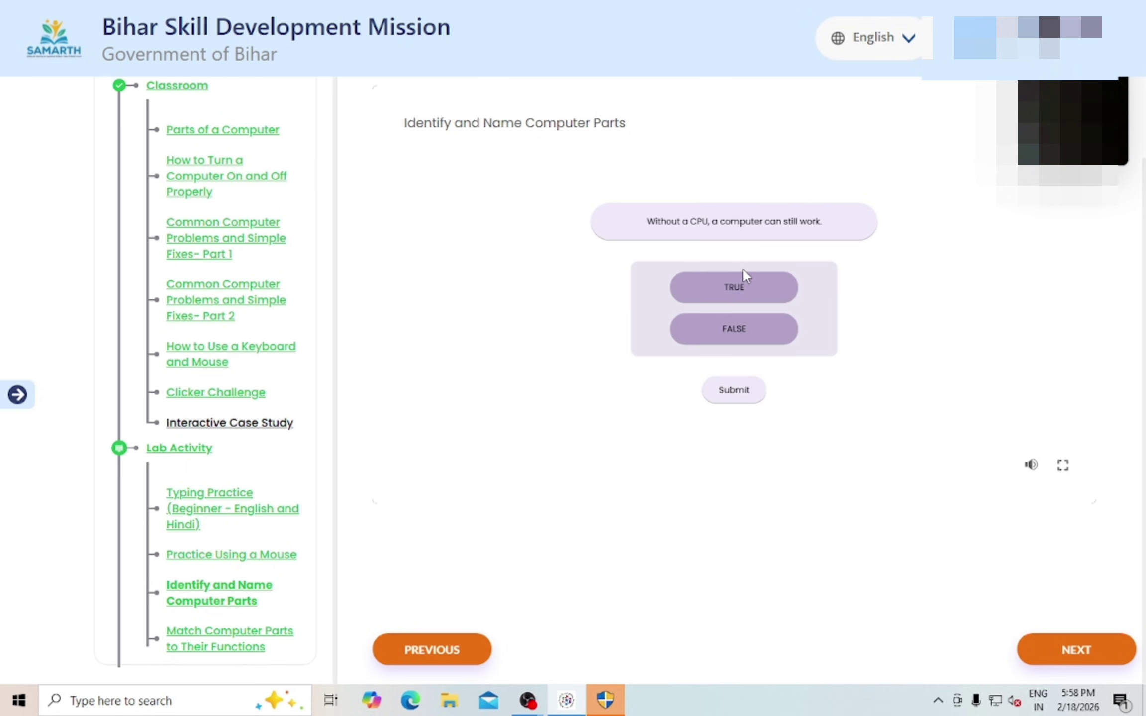
{"action": "left_click", "coordinate": [742, 269]}
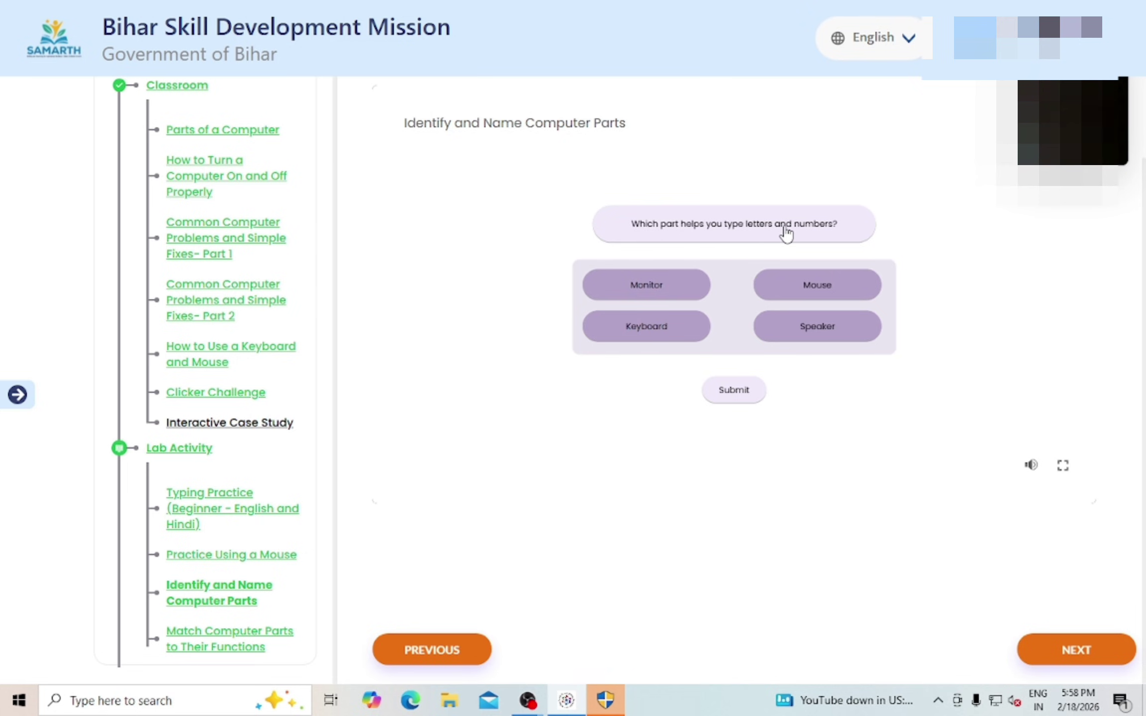
Submit Keyboard as the part for typing letters and numbers, and reveal the card about hearing sounds before moving on.
{"action": "left_click", "coordinate": [798, 284]}
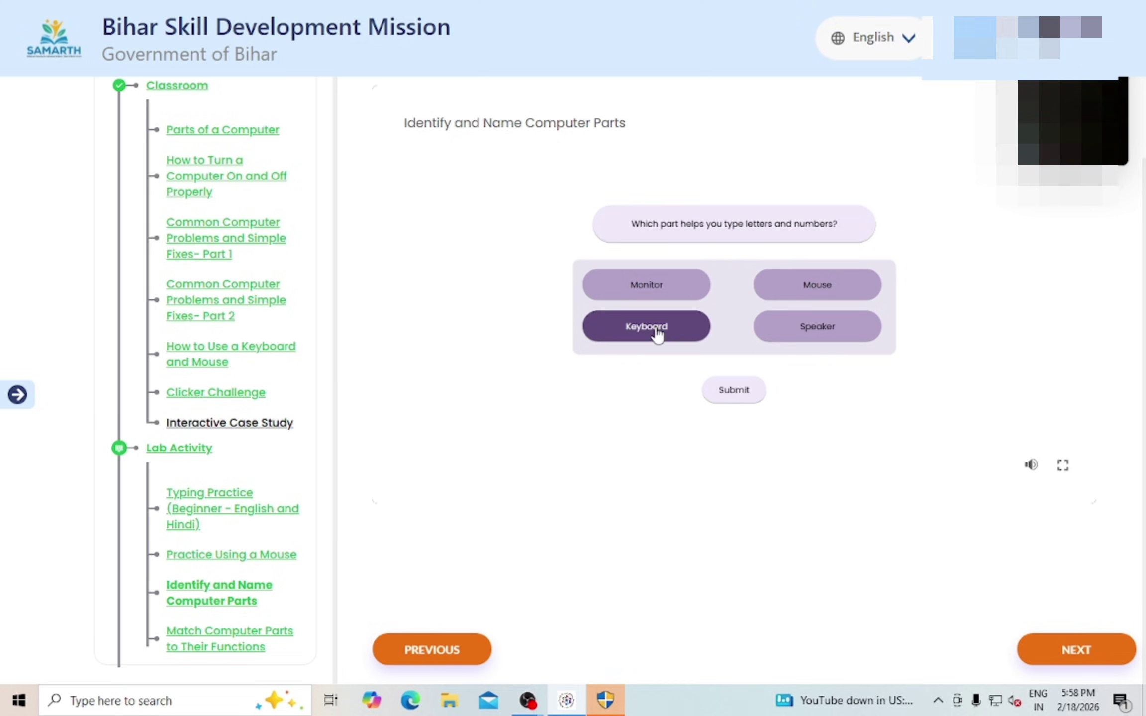
{"action": "left_click", "coordinate": [727, 392]}
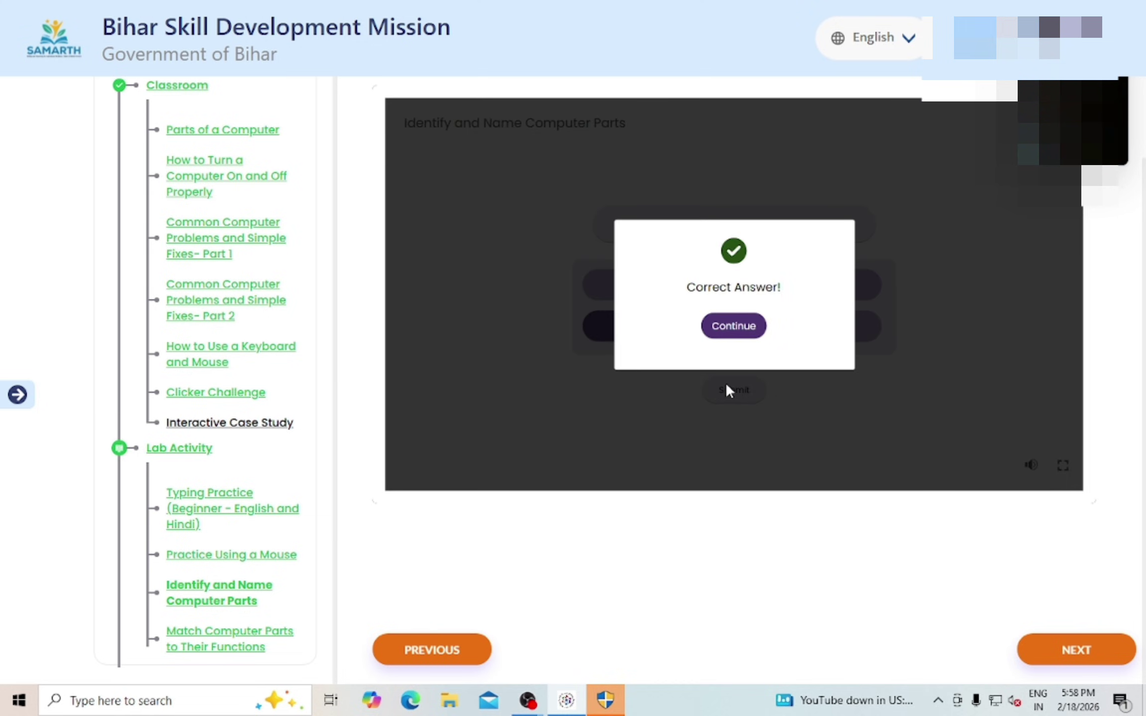
{"action": "left_click", "coordinate": [739, 338]}
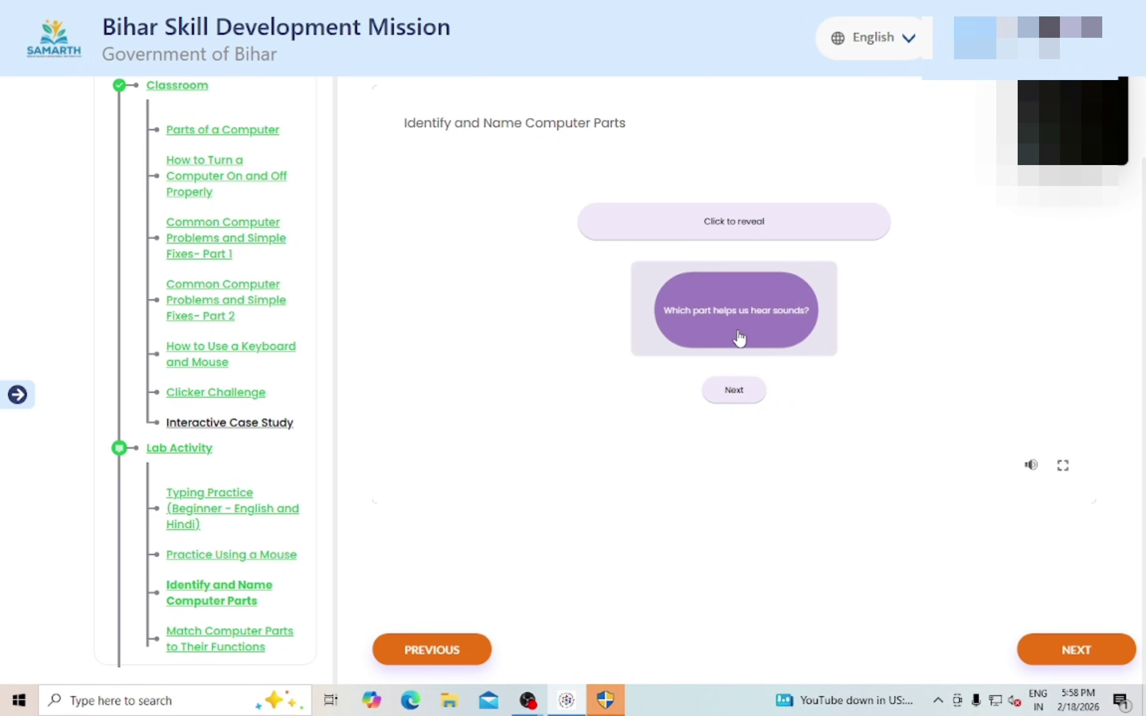
{"action": "left_click", "coordinate": [745, 312]}
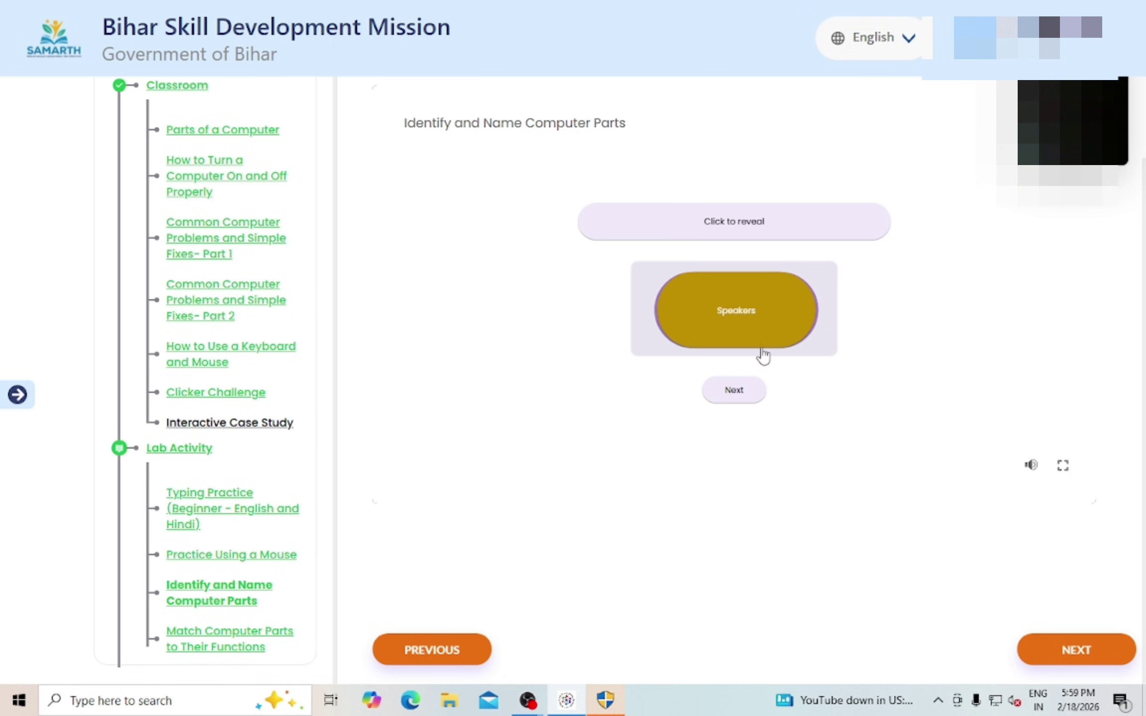
{"action": "left_click", "coordinate": [737, 388]}
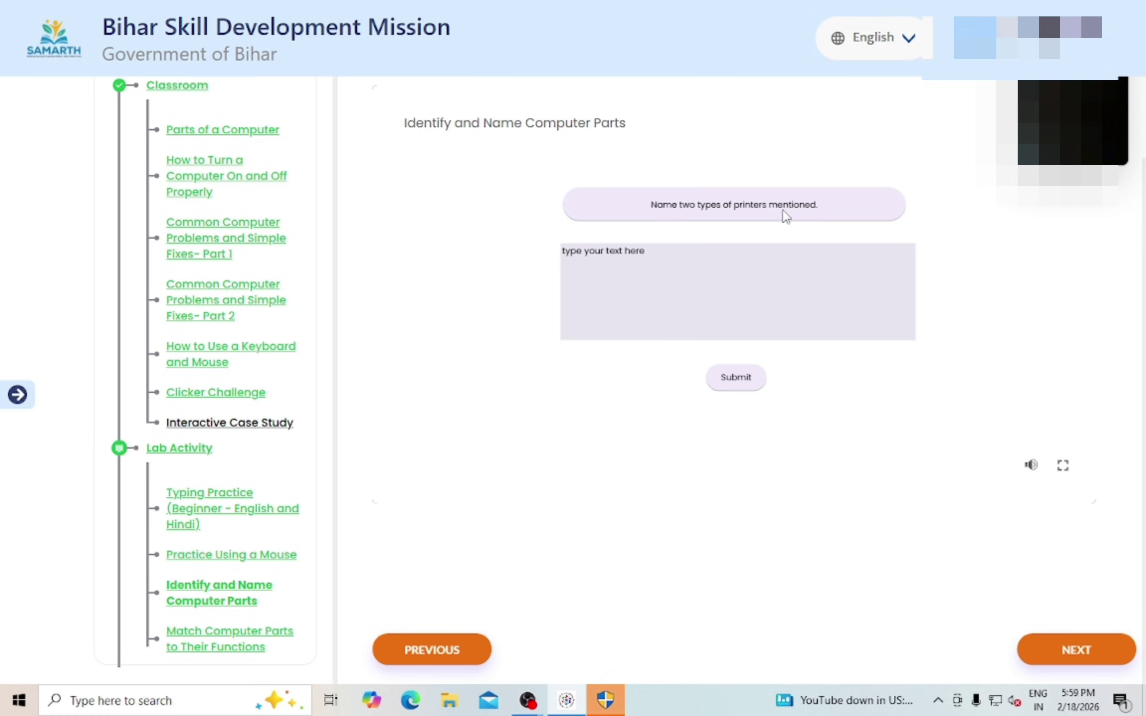
Submit "hflhf" as the answer on two types of printers and finish the quiz from its results page.
{"action": "left_click", "coordinate": [613, 257]}
{"action": "type", "text": "inkjet"}
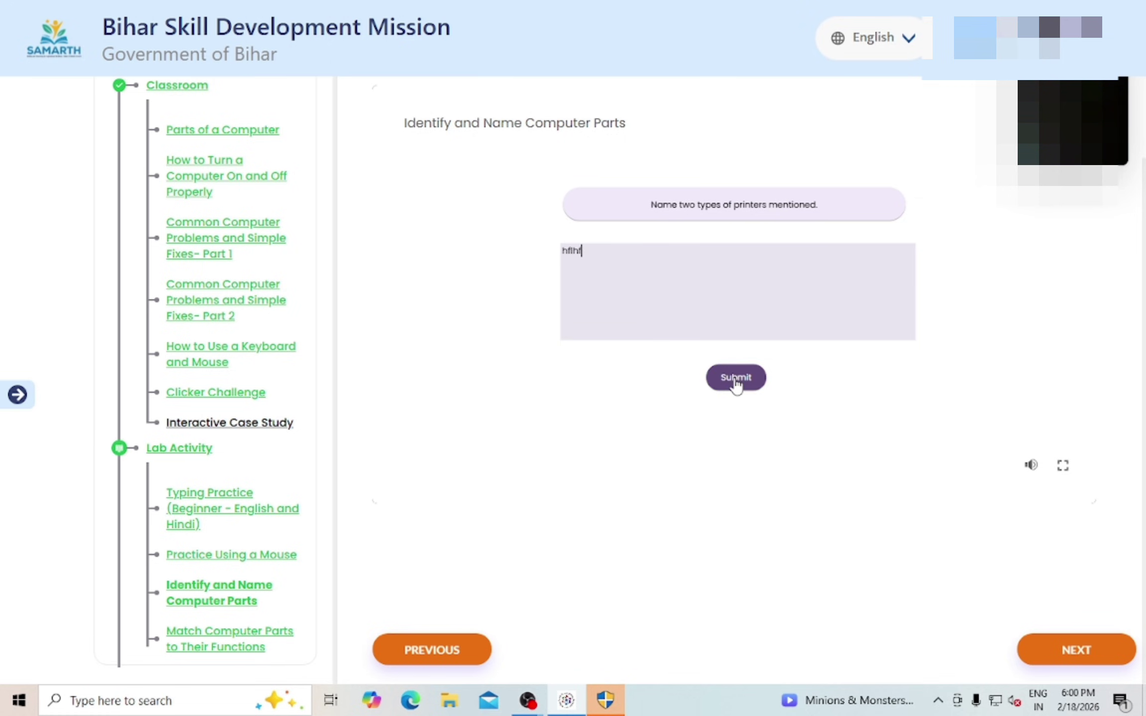
{"action": "left_click", "coordinate": [736, 377]}
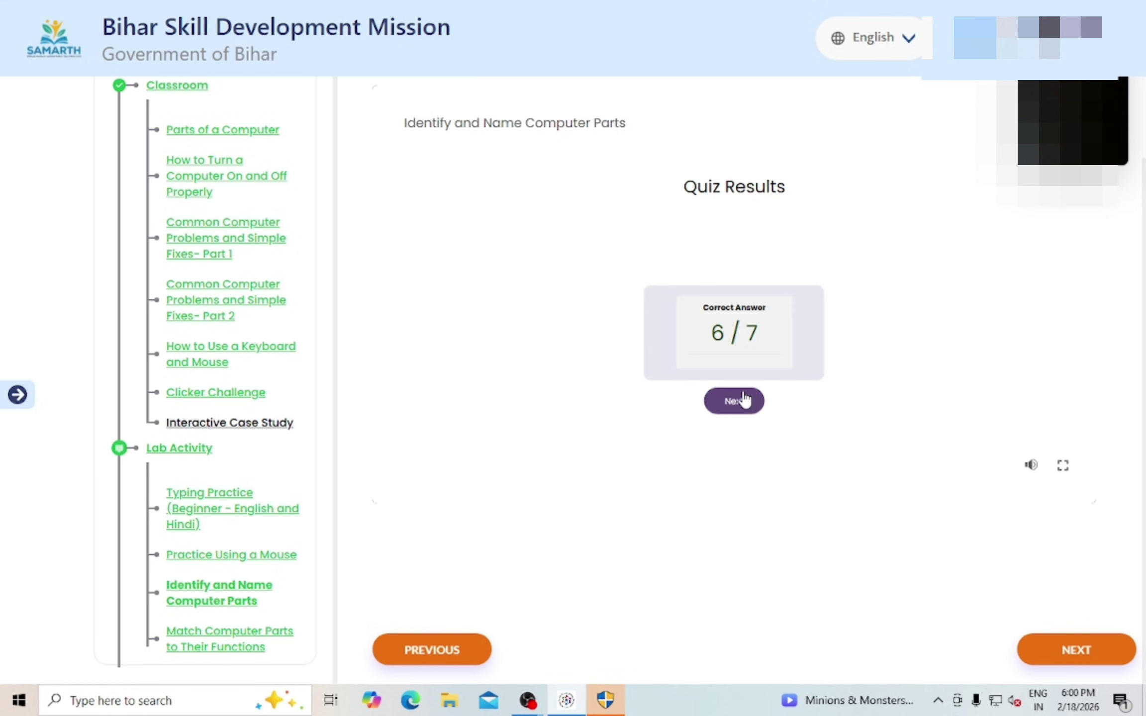
{"action": "left_click", "coordinate": [744, 398]}
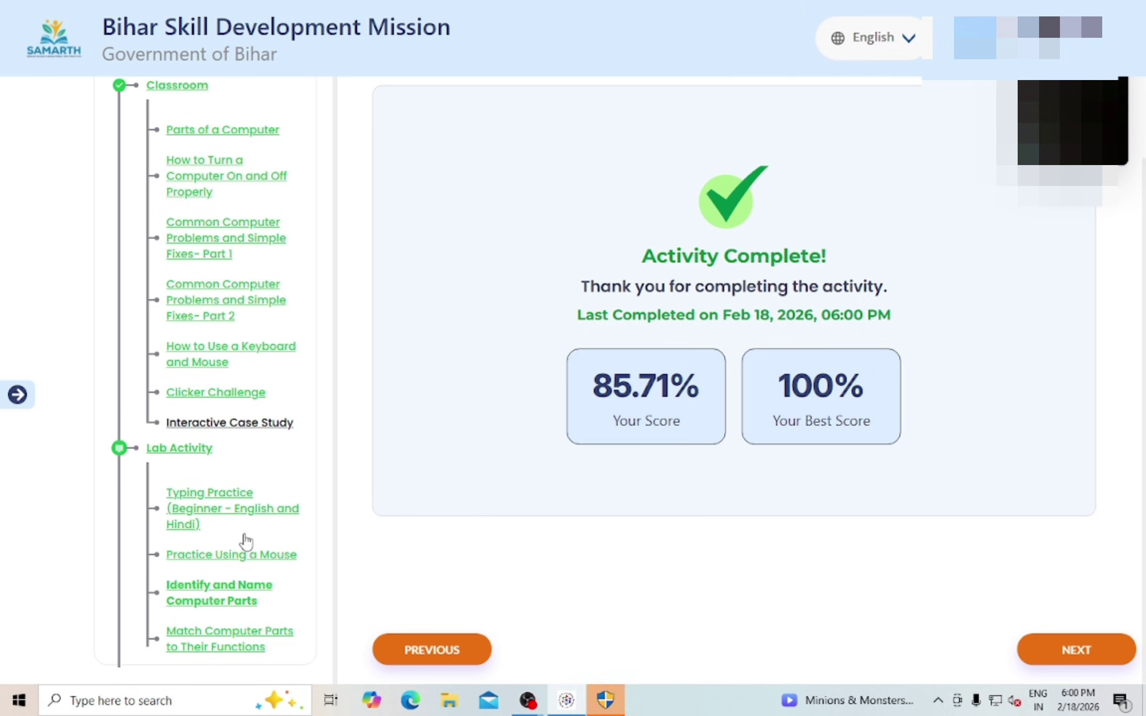
Open the Match Computer Parts to Their Functions activity and start its assessment in English.
{"action": "left_click", "coordinate": [761, 454]}
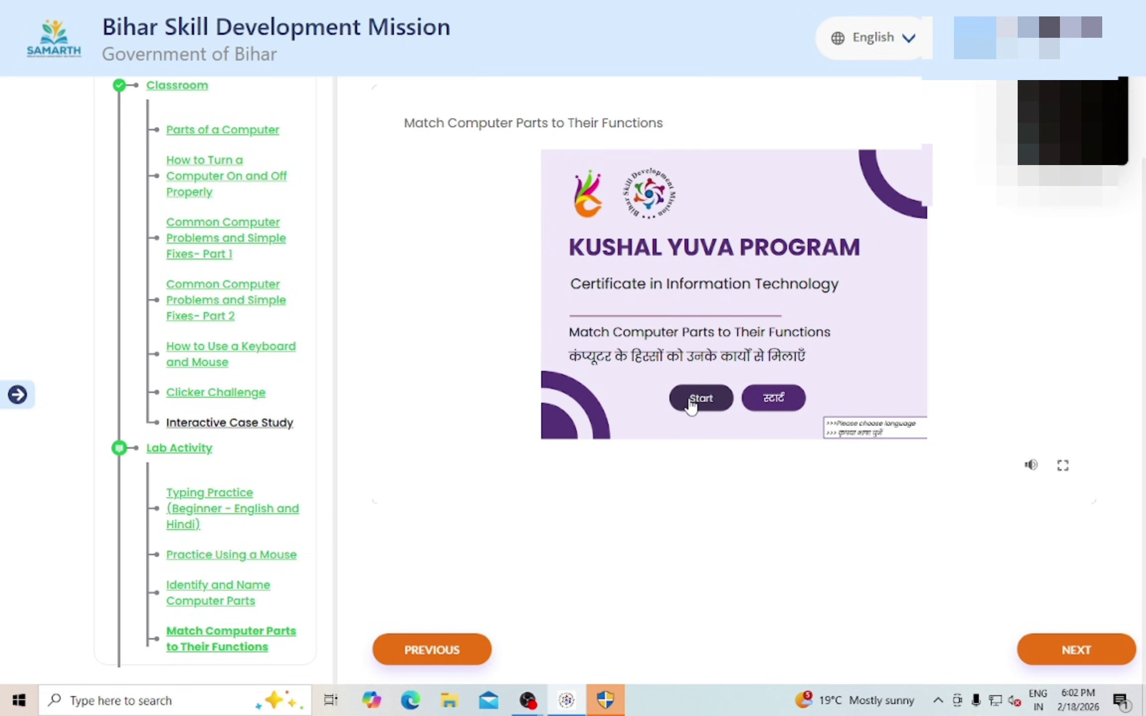
{"action": "left_click", "coordinate": [694, 404]}
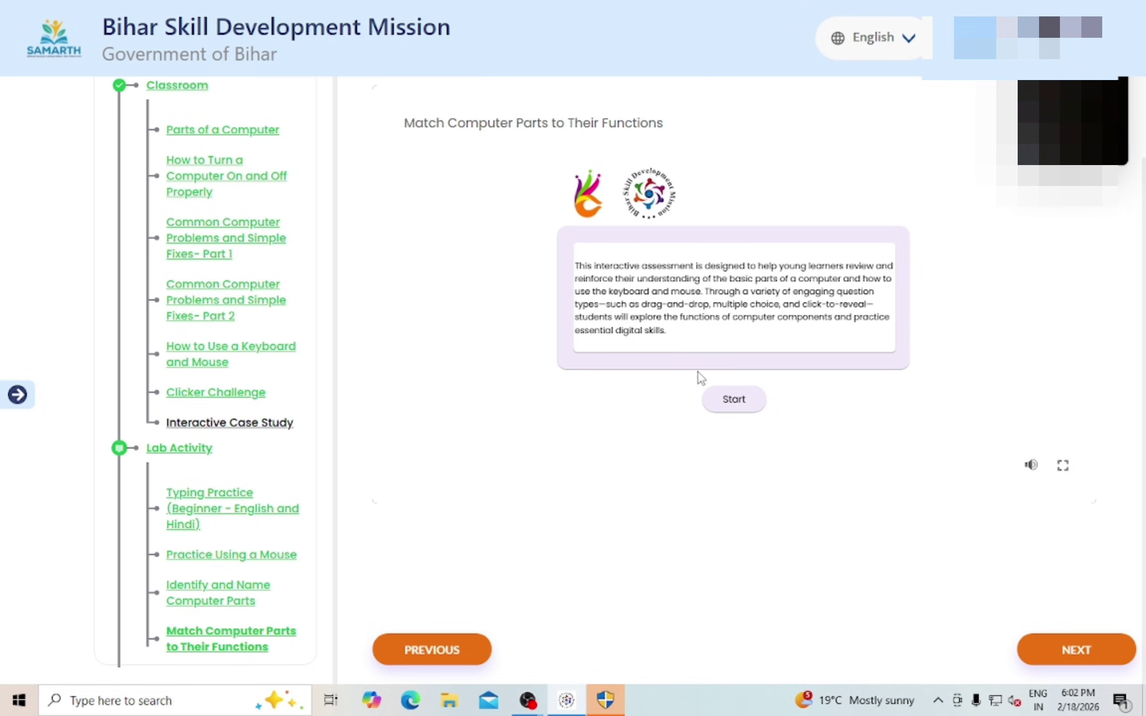
{"action": "left_click", "coordinate": [734, 399]}
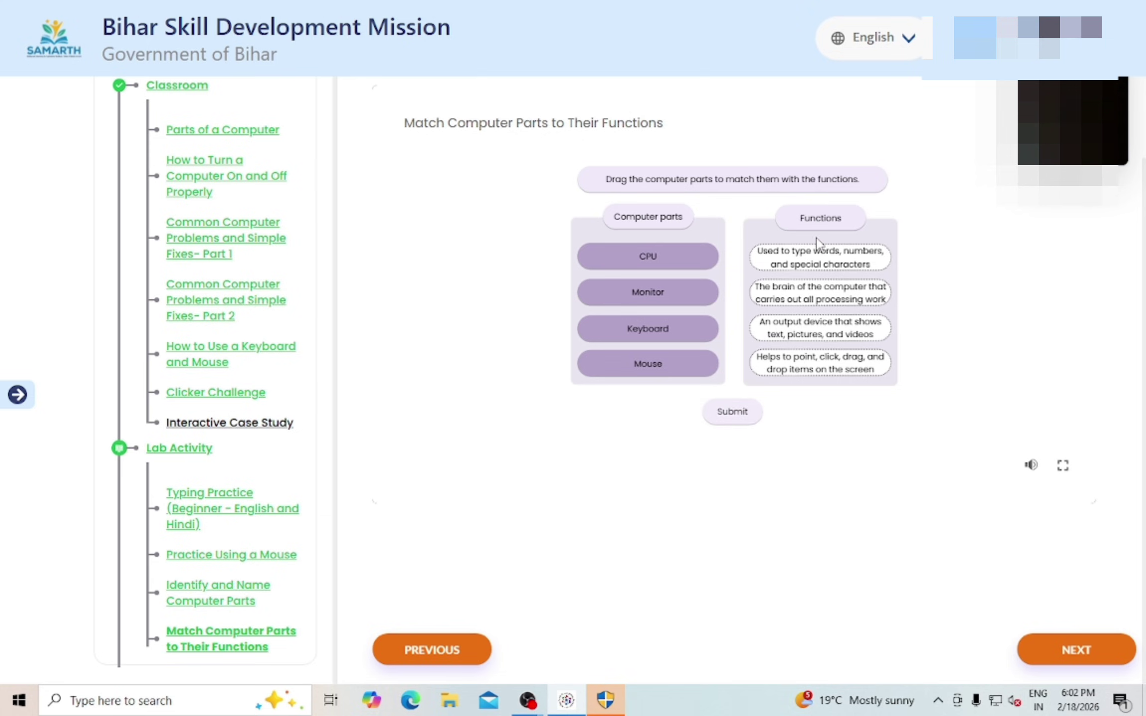
Match CPU with the brain that carries out all processing and Monitor with the output device showing text, pictures and videos.
{"action": "left_click_drag", "start_coordinate": [669, 263], "coordinate": [819, 311]}
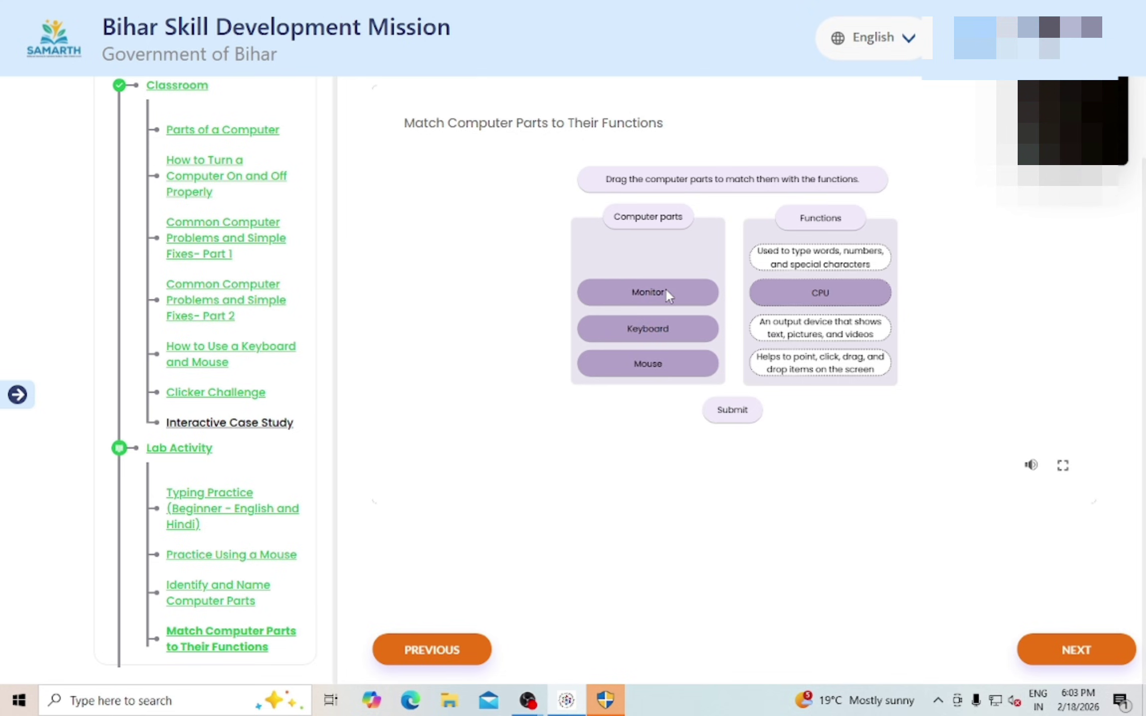
{"action": "left_click_drag", "start_coordinate": [666, 294], "coordinate": [820, 328]}
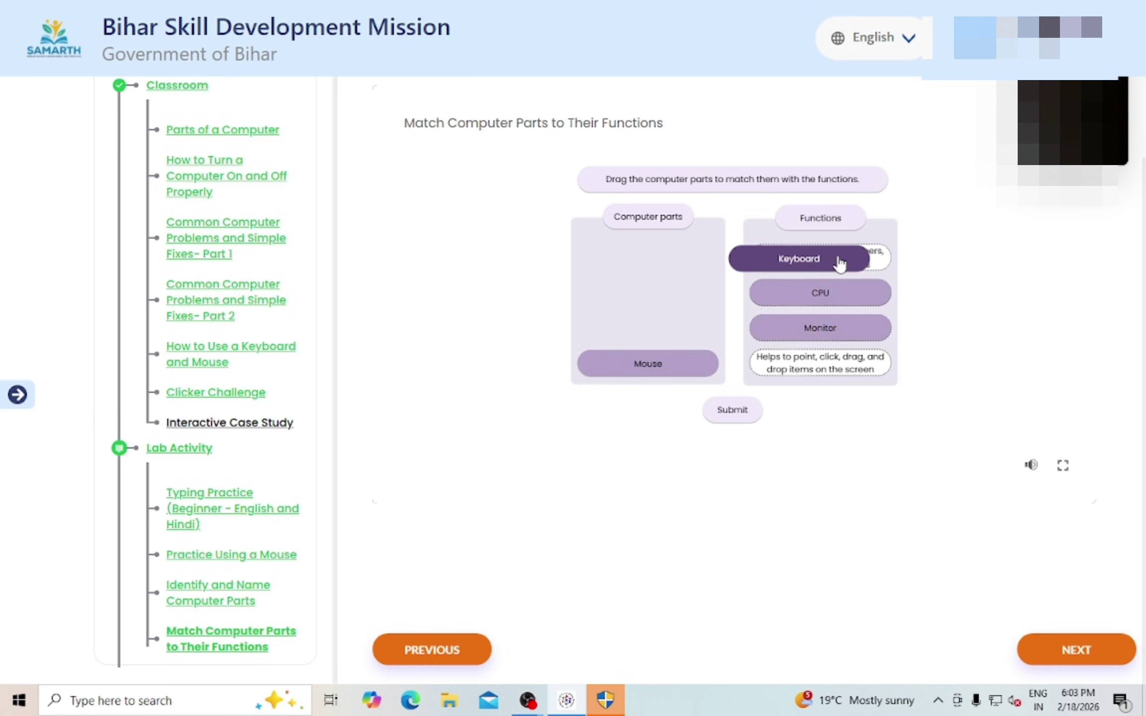